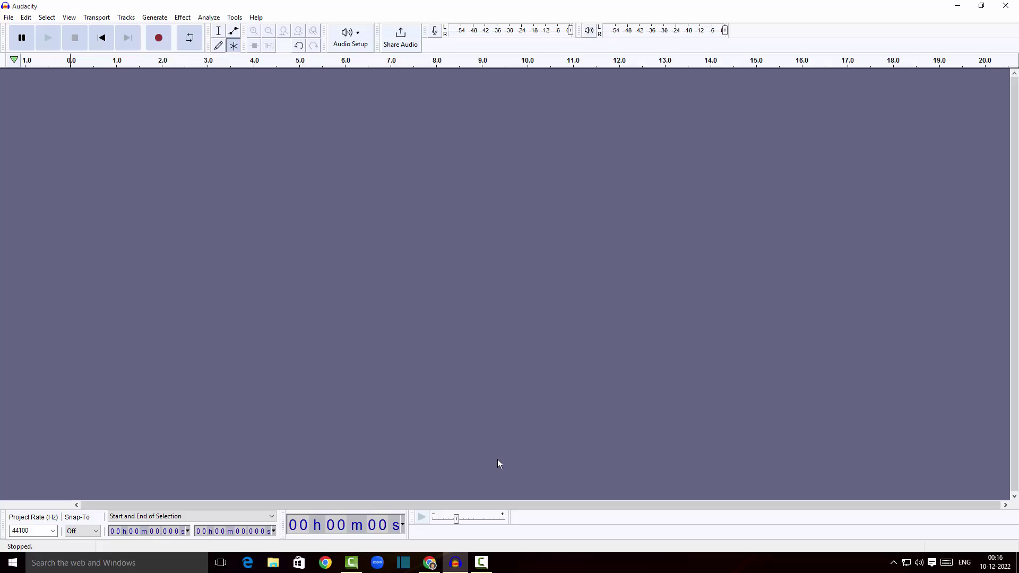
# Switch from Audacity to the YouTube Studio Audio library in Chrome
pyautogui.click(430, 563)
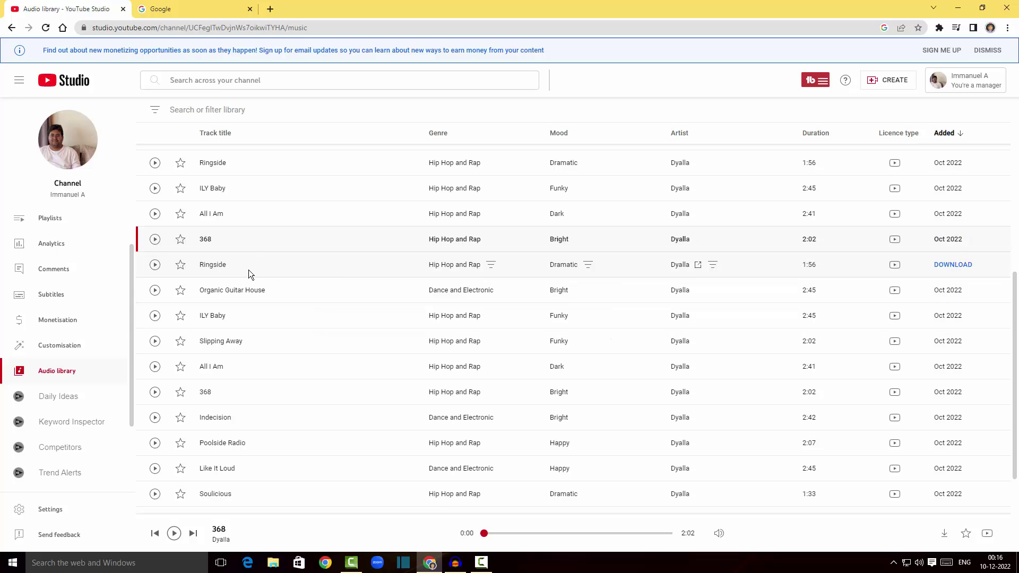
# Preview the Ringside track and pause it at 0:13
pyautogui.click(155, 267)
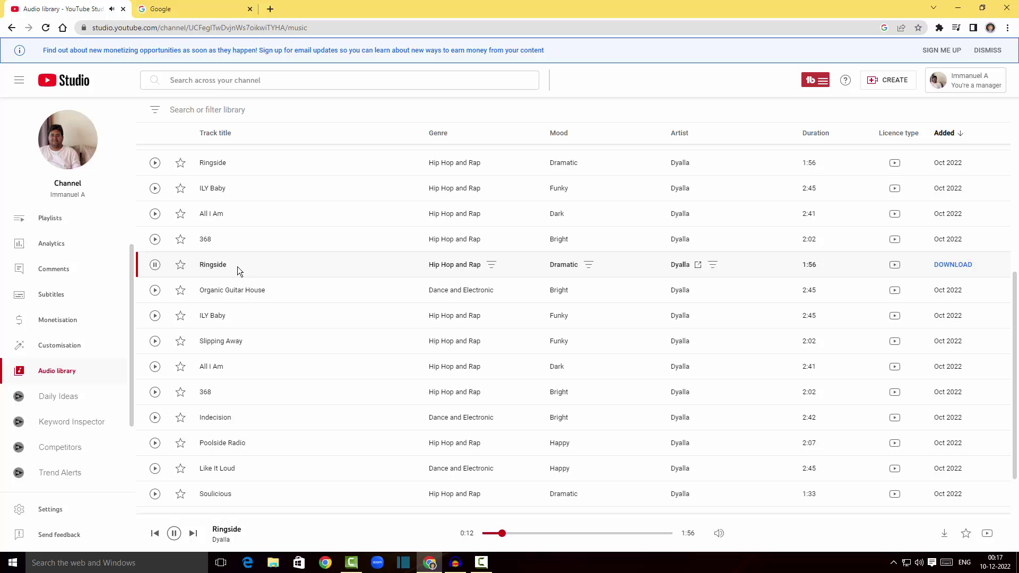
pyautogui.click(155, 265)
# Save the Ringside download as 'Ringside - Dyalla.mp3' in a new Desktop folder named 'Audio'
pyautogui.click(942, 269)
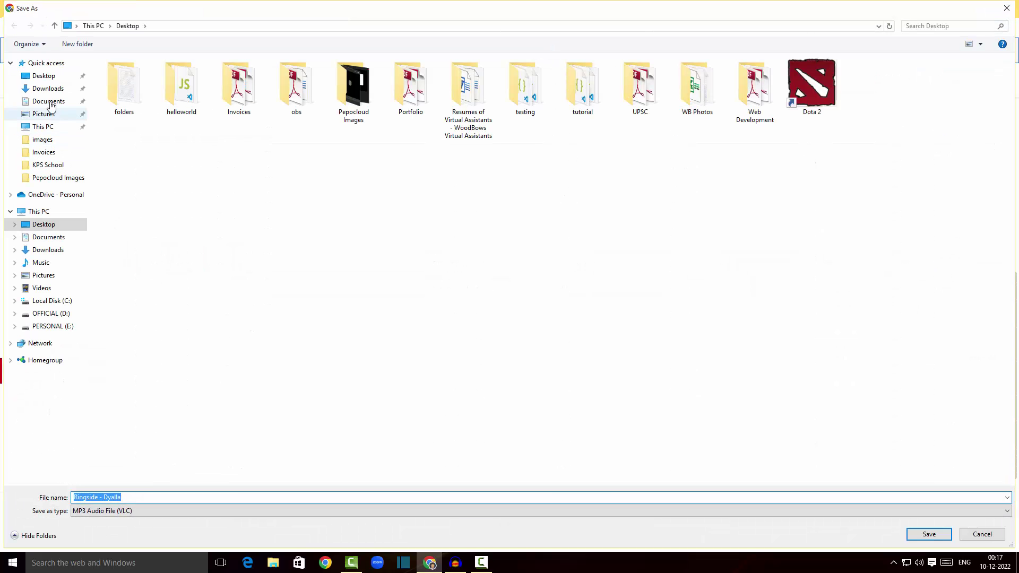
pyautogui.click(58, 76)
pyautogui.rightClick(182, 190)
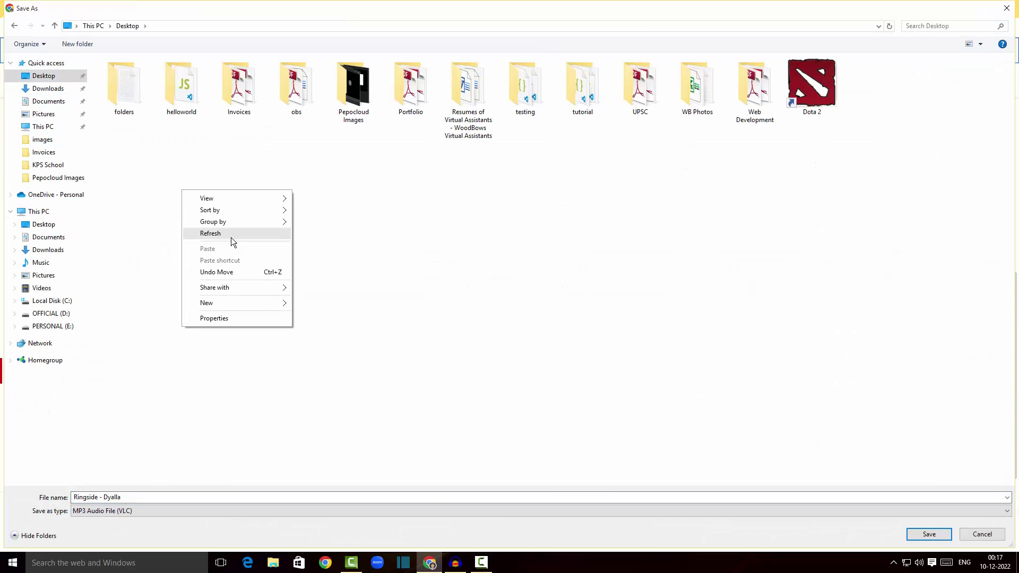
pyautogui.moveTo(231, 302)
pyautogui.click(317, 302)
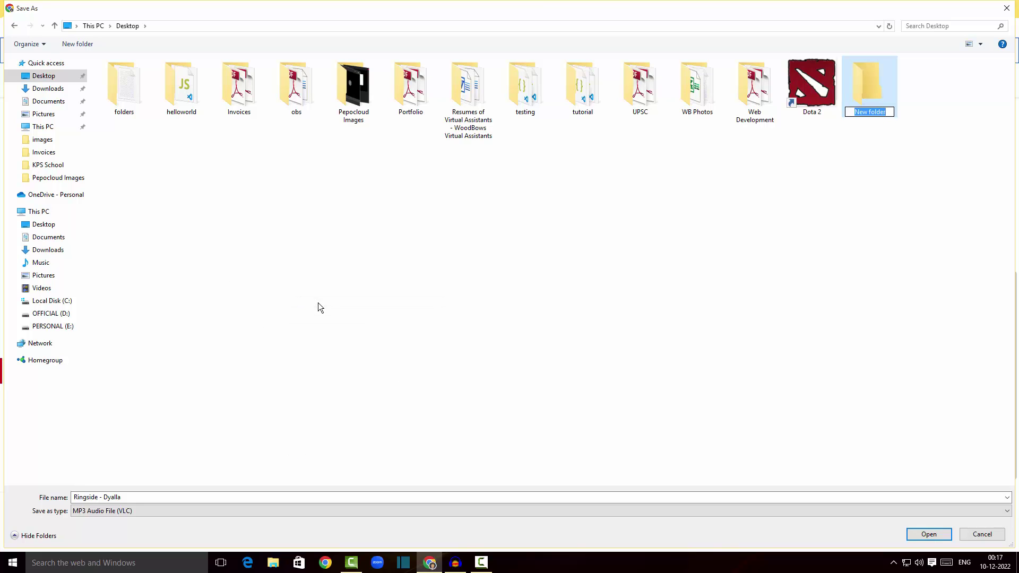
pyautogui.write('Audio')
pyautogui.click(501, 289)
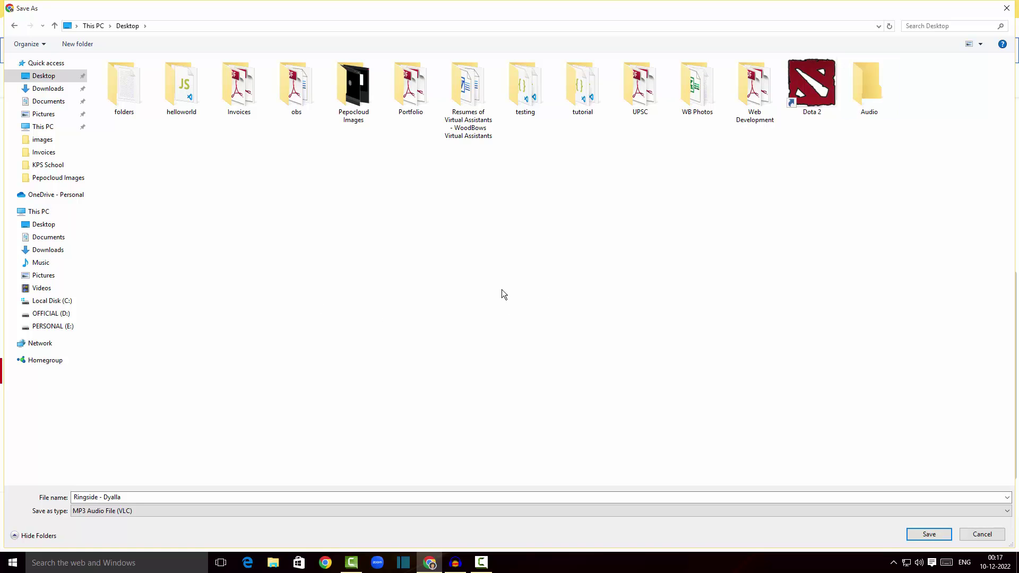
pyautogui.doubleClick(863, 85)
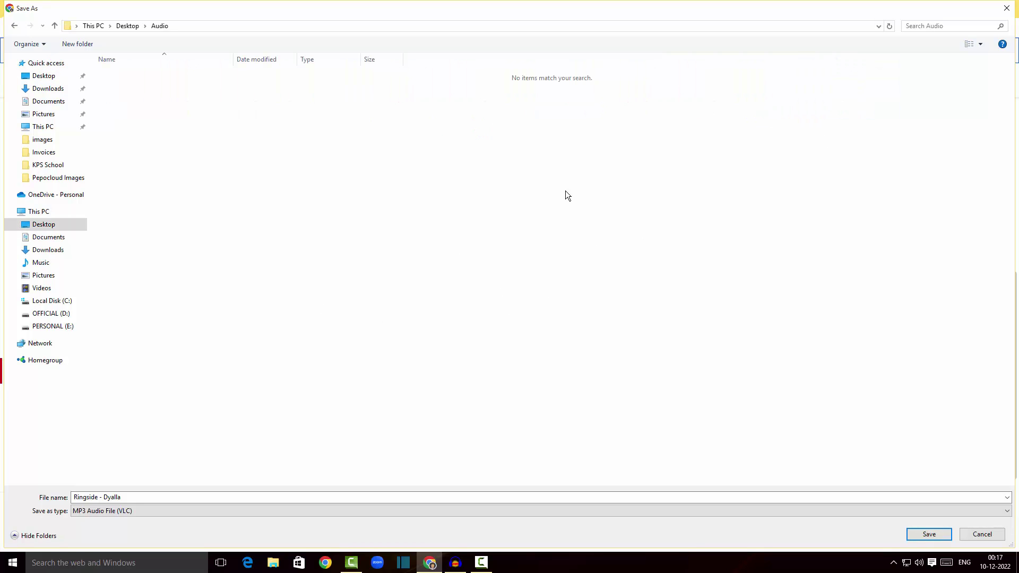
pyautogui.click(929, 533)
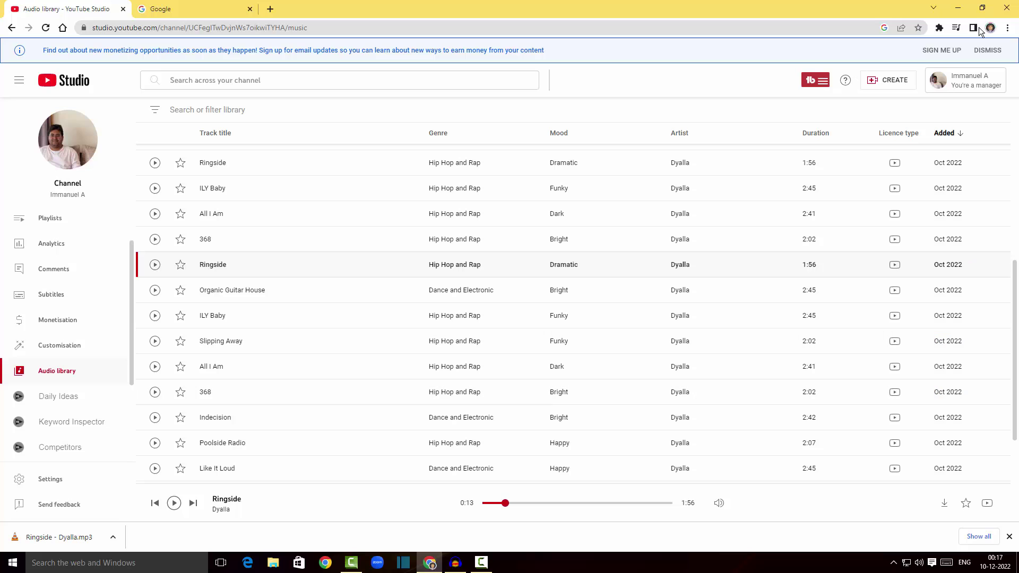
# Minimize the browser briefly, then bring it back on the Google homepage tab
pyautogui.click(963, 10)
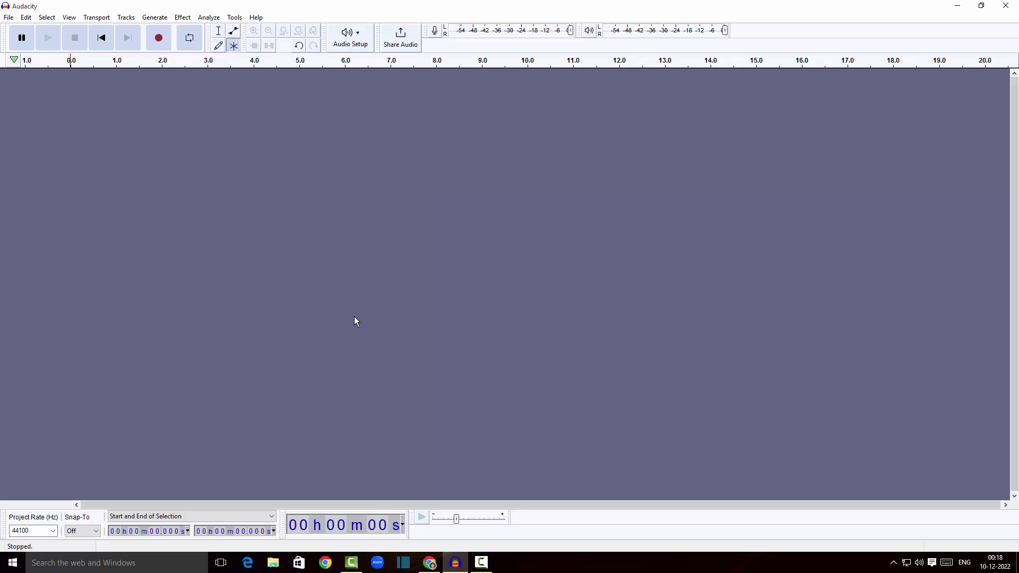
pyautogui.click(430, 562)
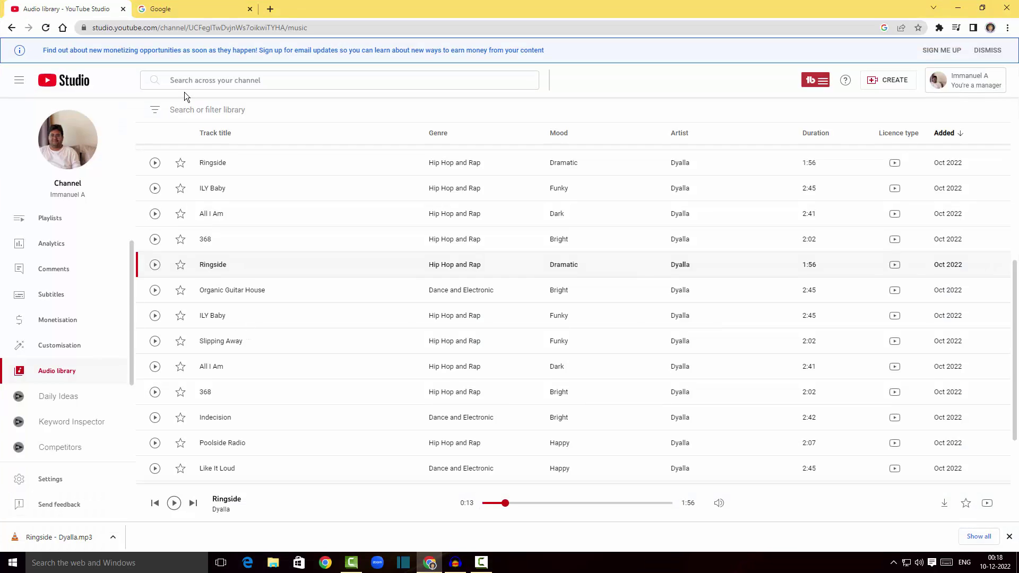
pyautogui.click(190, 10)
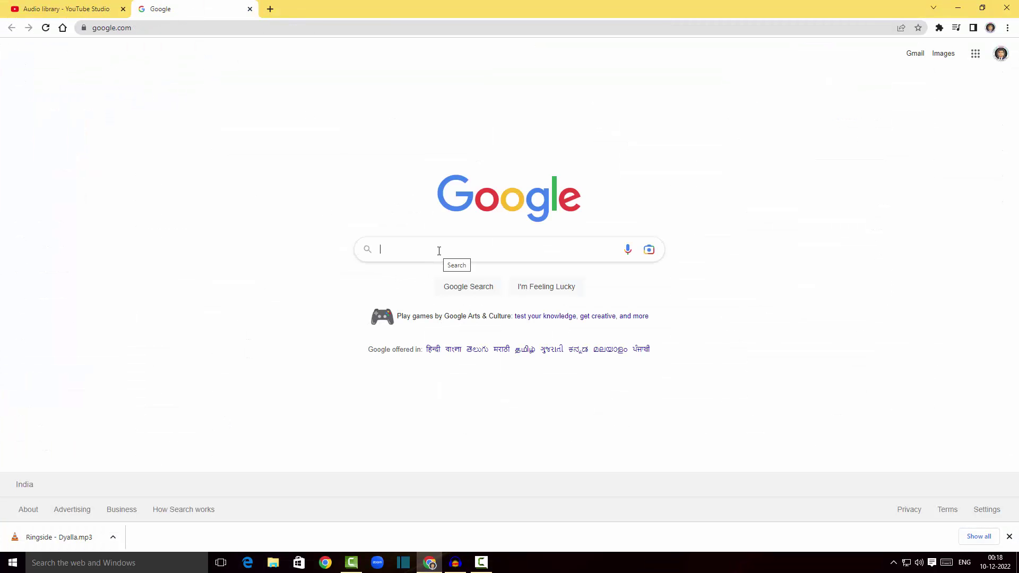
# Search Google for 'audacity', open the Audacity download page, then return to Audacity
pyautogui.write('audacity')
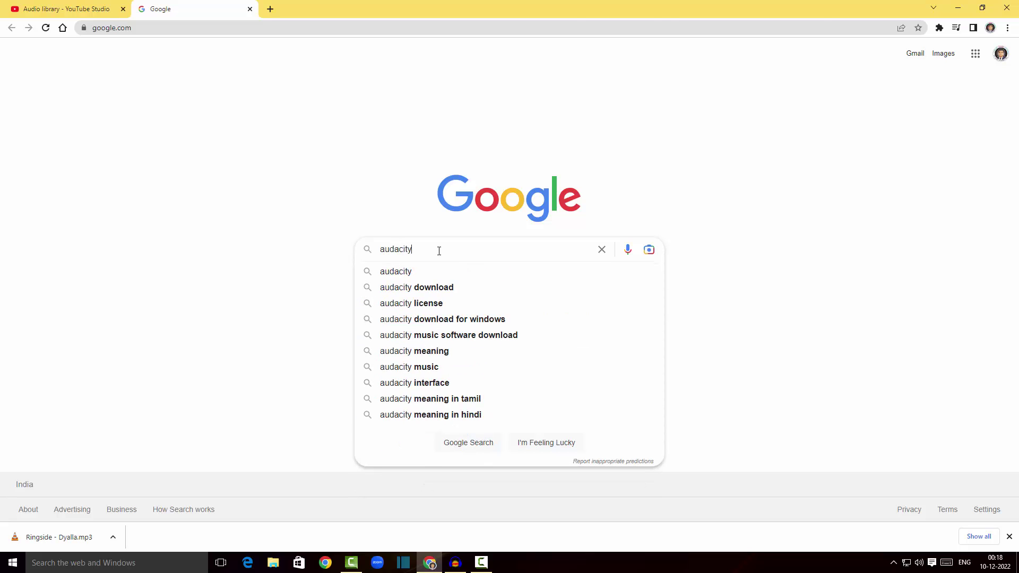
pyautogui.press('Return')
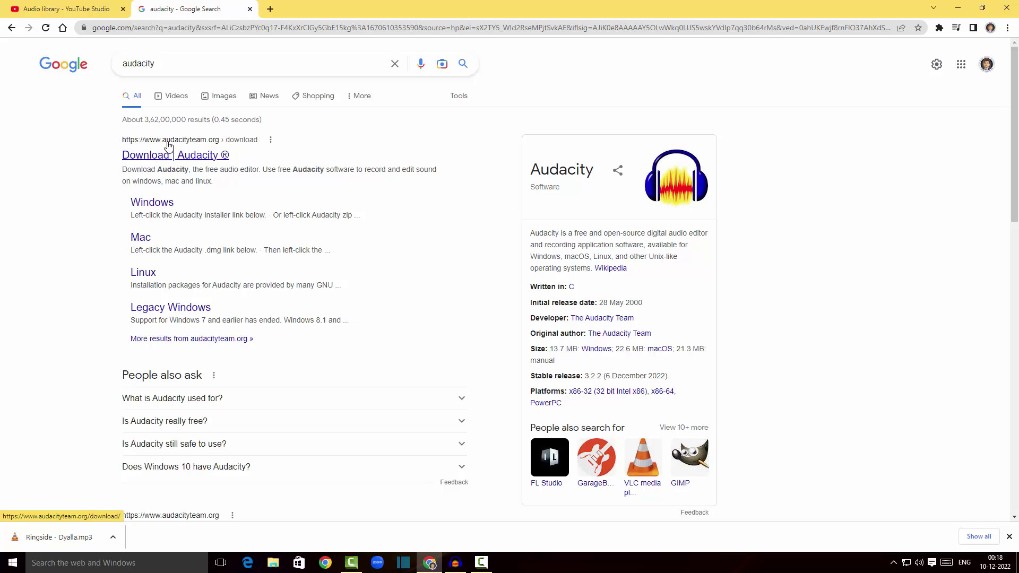
pyautogui.click(162, 158)
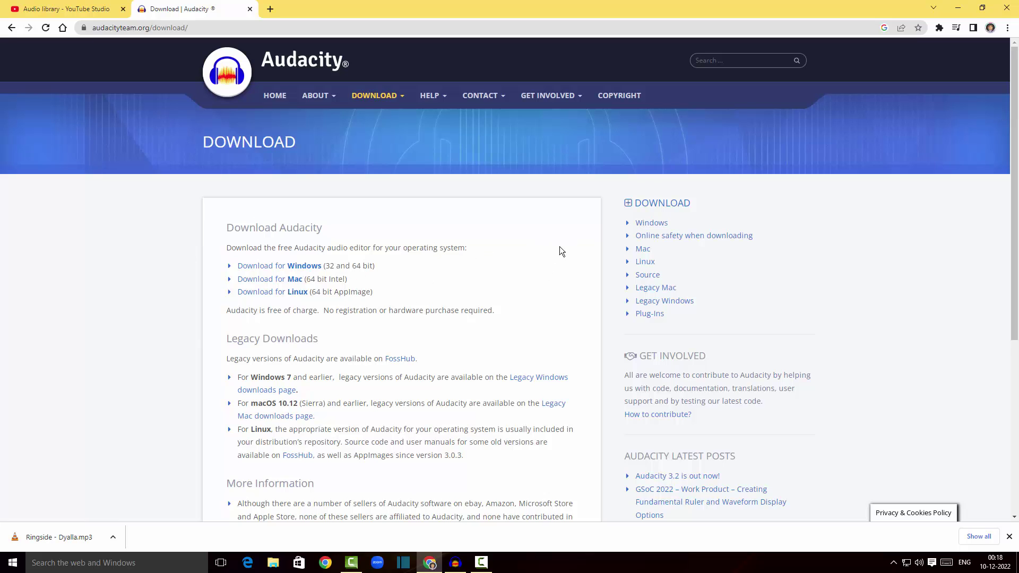
pyautogui.click(958, 9)
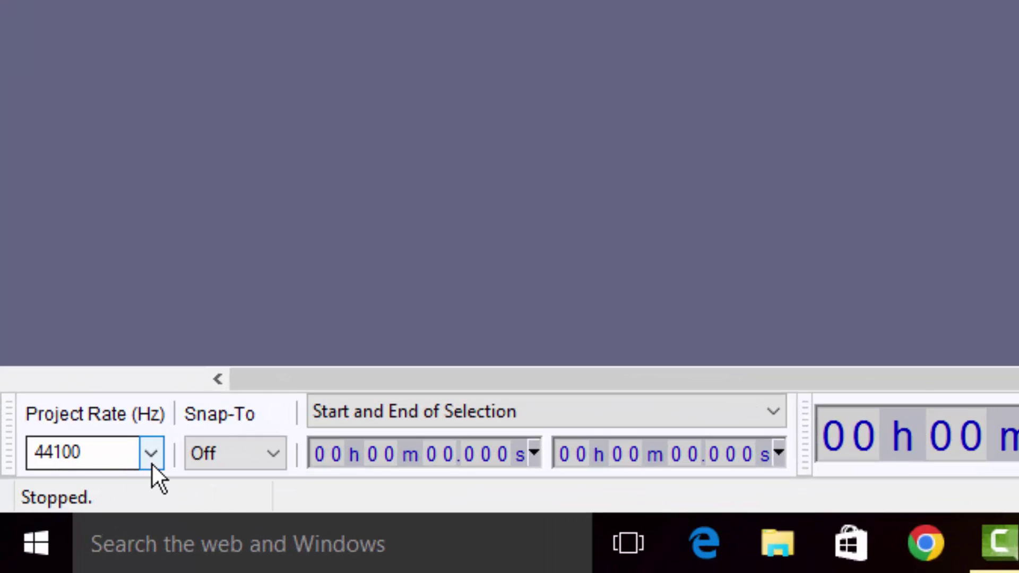
# Keep the project rate at 44100 Hz in the Project Rate dropdown
pyautogui.click(152, 453)
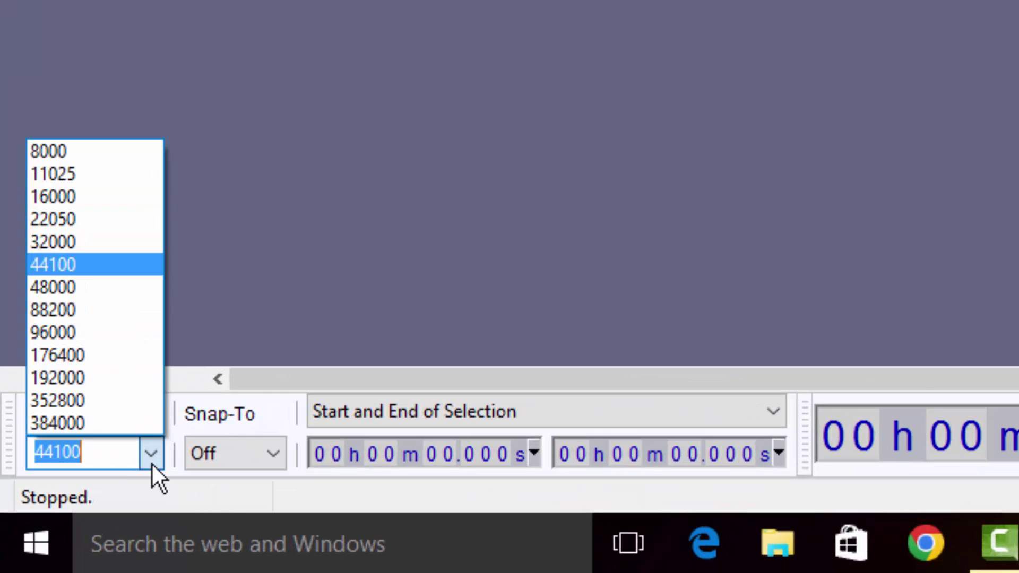
pyautogui.click(133, 261)
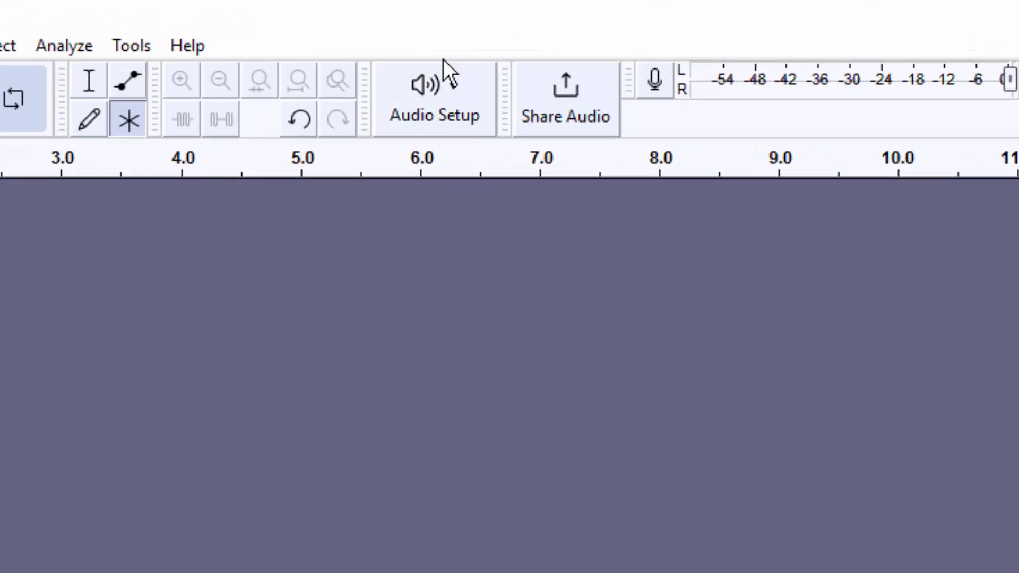
# Choose Microphone (Realtek High Definition Audio) as the recording device under Audio Setup
pyautogui.click(461, 91)
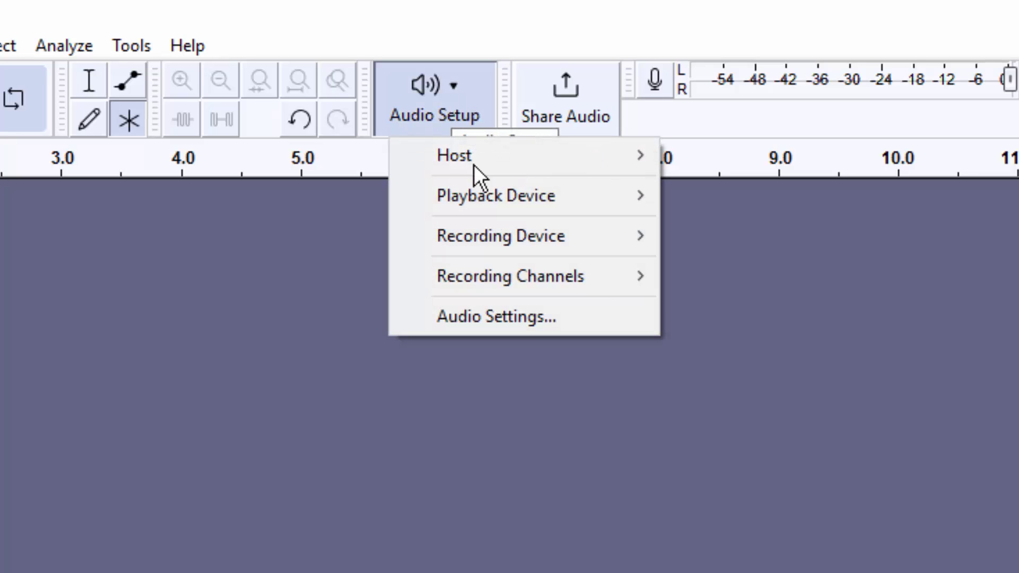
pyautogui.moveTo(496, 234)
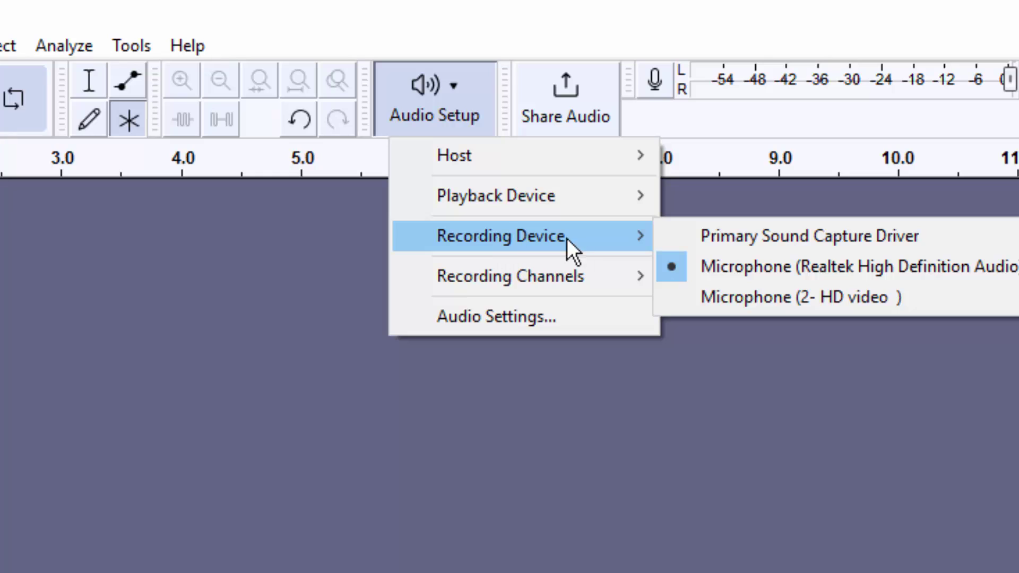
pyautogui.click(800, 262)
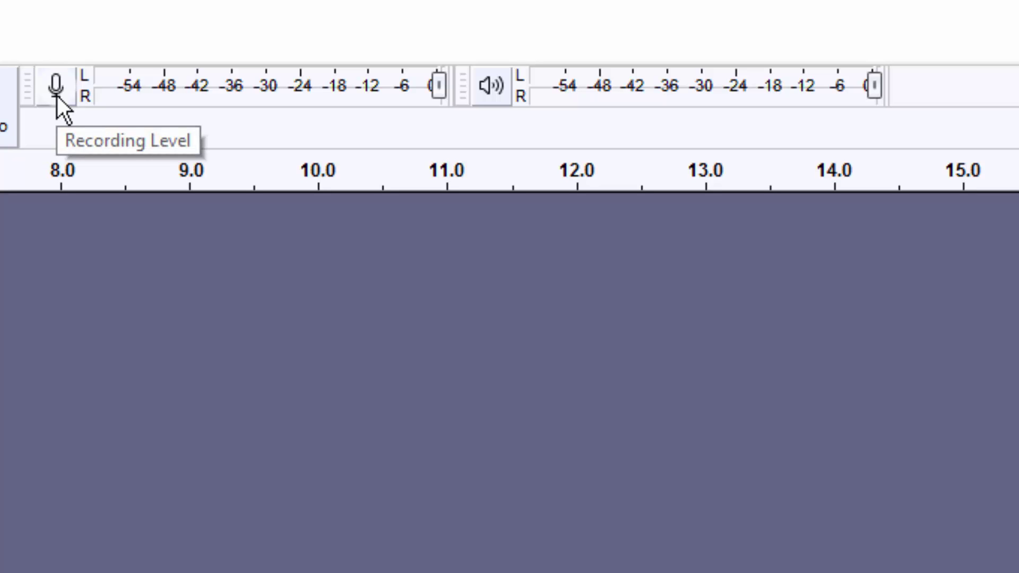
# Start monitoring the microphone input and bring up the Playback Meter Options dialog
pyautogui.click(58, 96)
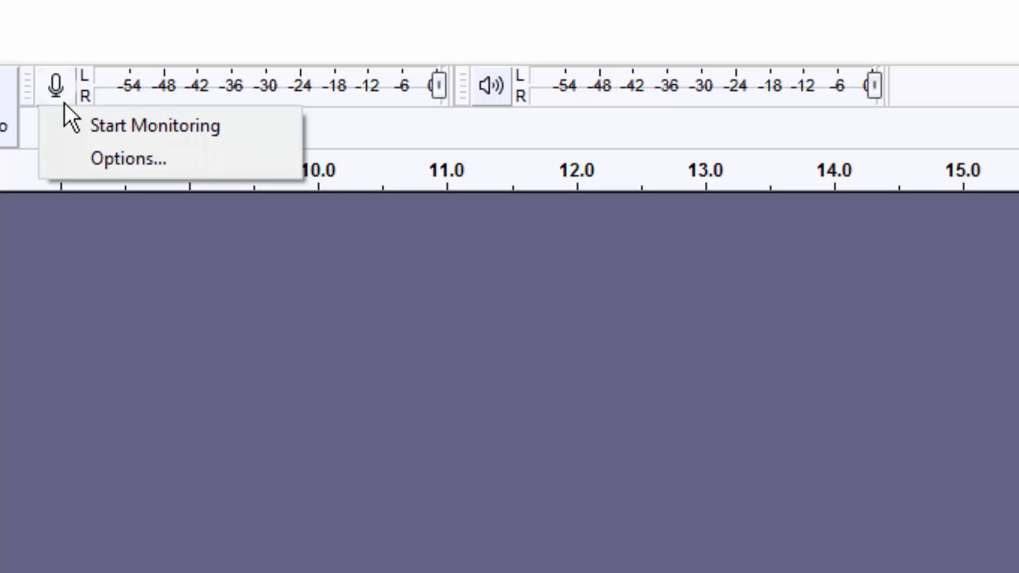
pyautogui.click(134, 128)
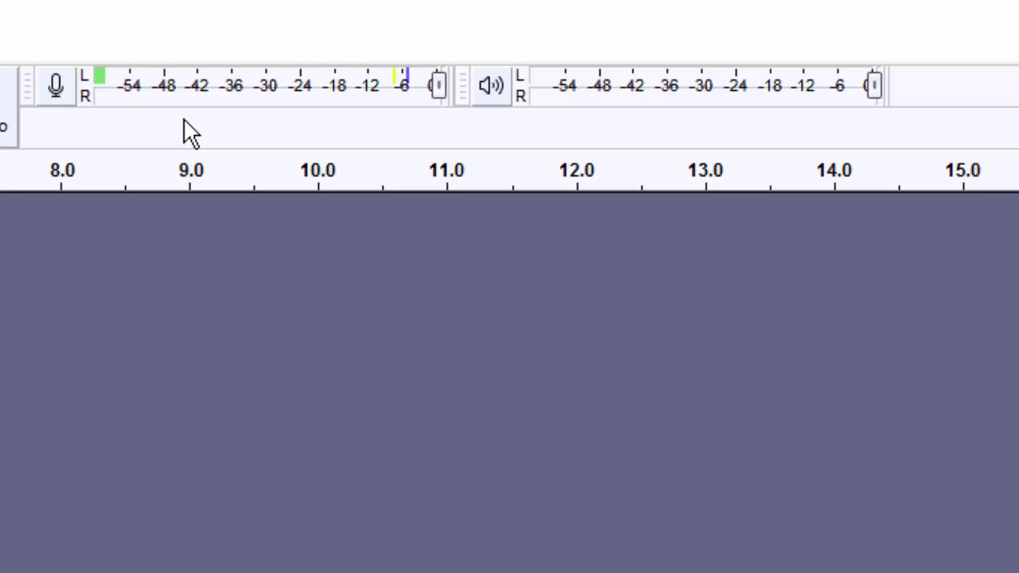
pyautogui.click(489, 94)
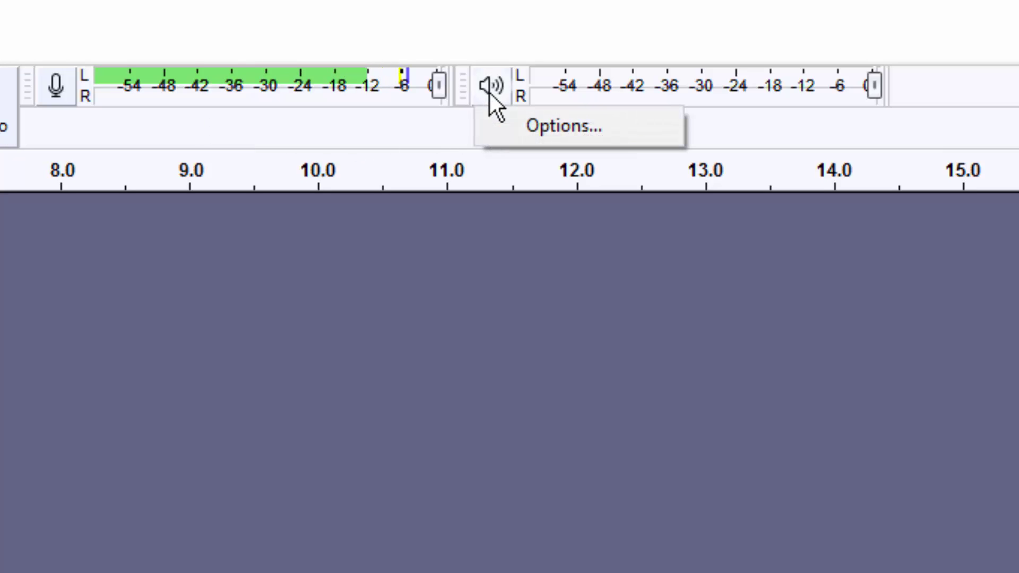
pyautogui.click(528, 131)
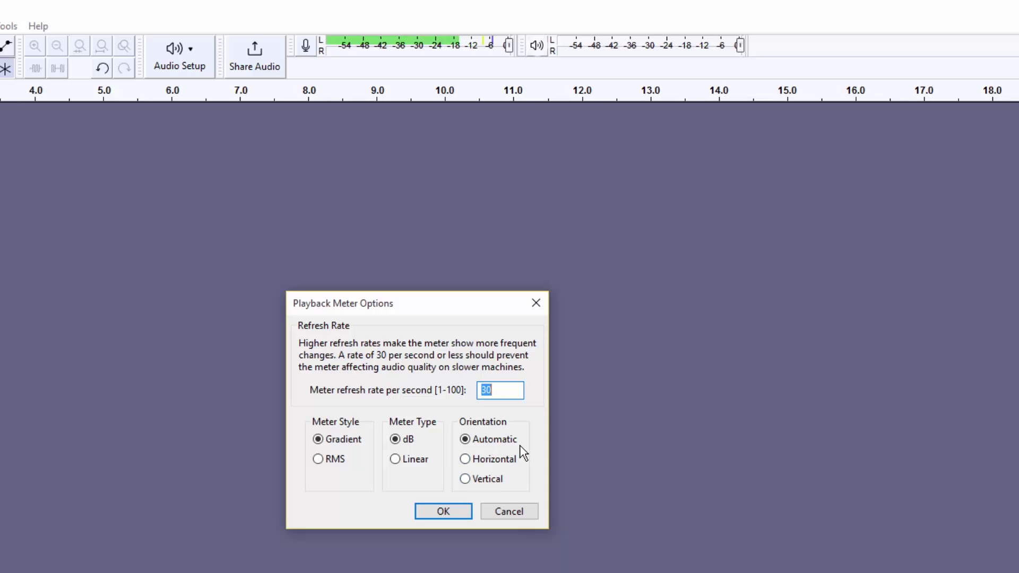
# Cancel the Playback Meter Options dialog, leaving its settings unchanged
pyautogui.click(508, 513)
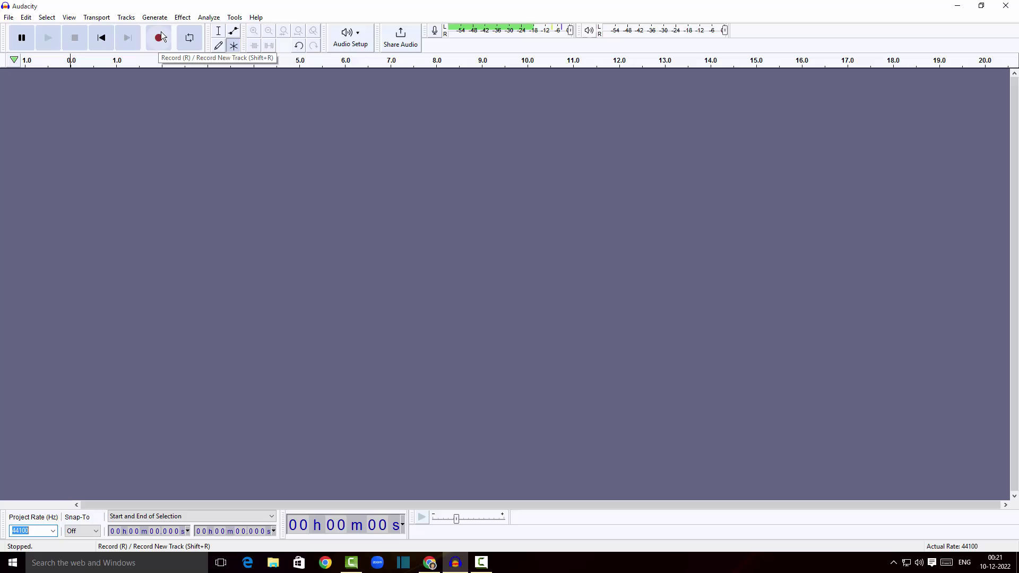
# Record about 17 seconds of speech onto a new mono track, Audio 1
pyautogui.click(163, 43)
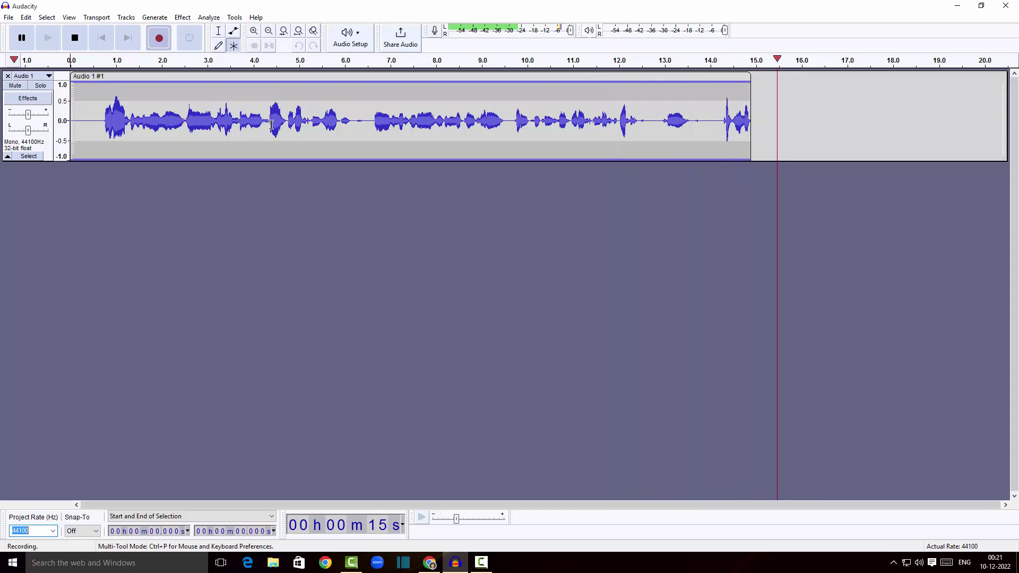
pyautogui.click(85, 42)
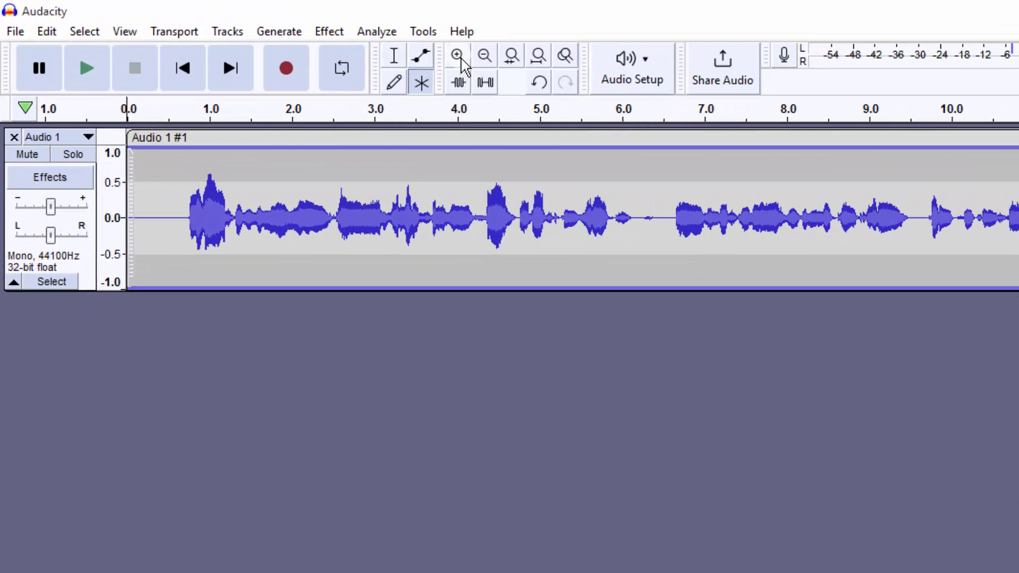
# Zoom in on the waveform, then zoom back out to see the whole recording
pyautogui.click(460, 58)
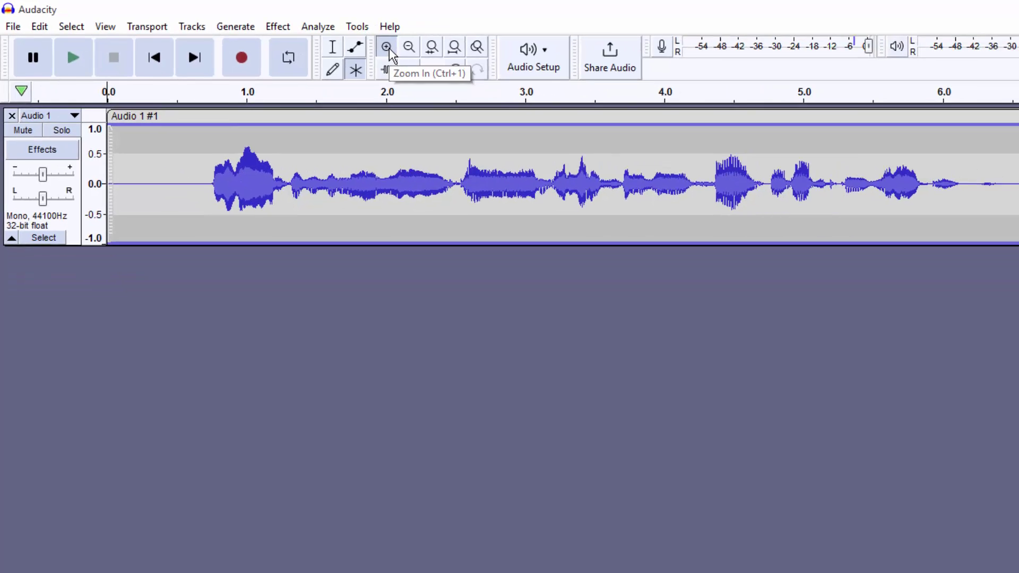
pyautogui.click(460, 58)
pyautogui.click(255, 32)
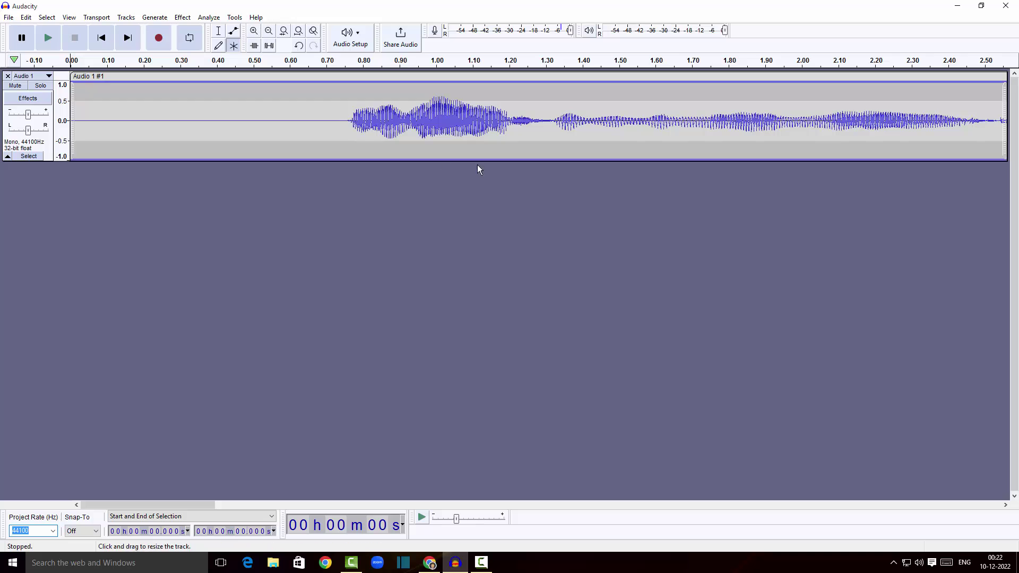
pyautogui.click(270, 32)
pyautogui.click(271, 32)
pyautogui.click(271, 33)
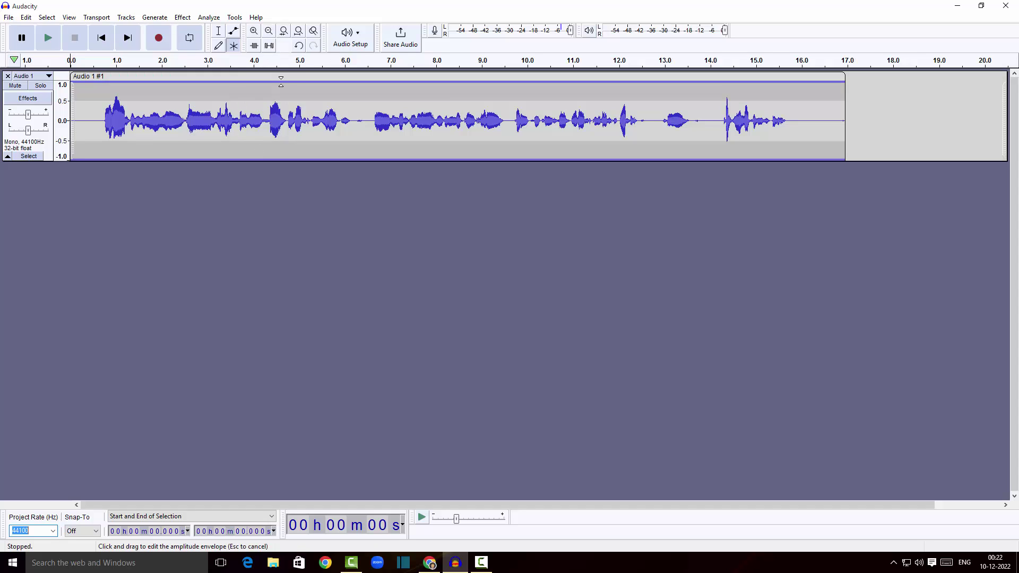
# Dismiss the No Audio Selected warning and select the opening phrase from 0.708 to 2.264 s
pyautogui.click(284, 35)
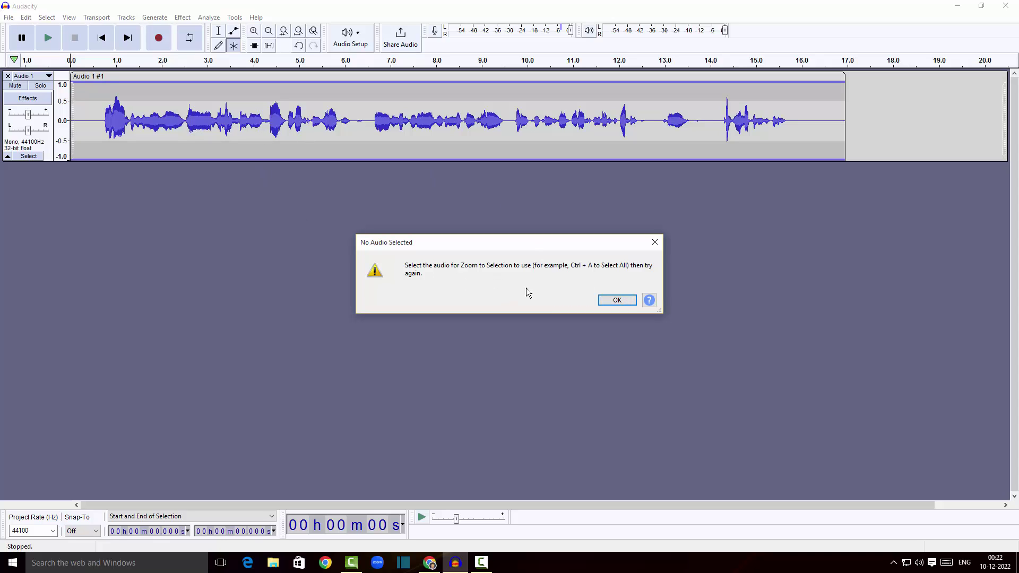
pyautogui.click(616, 301)
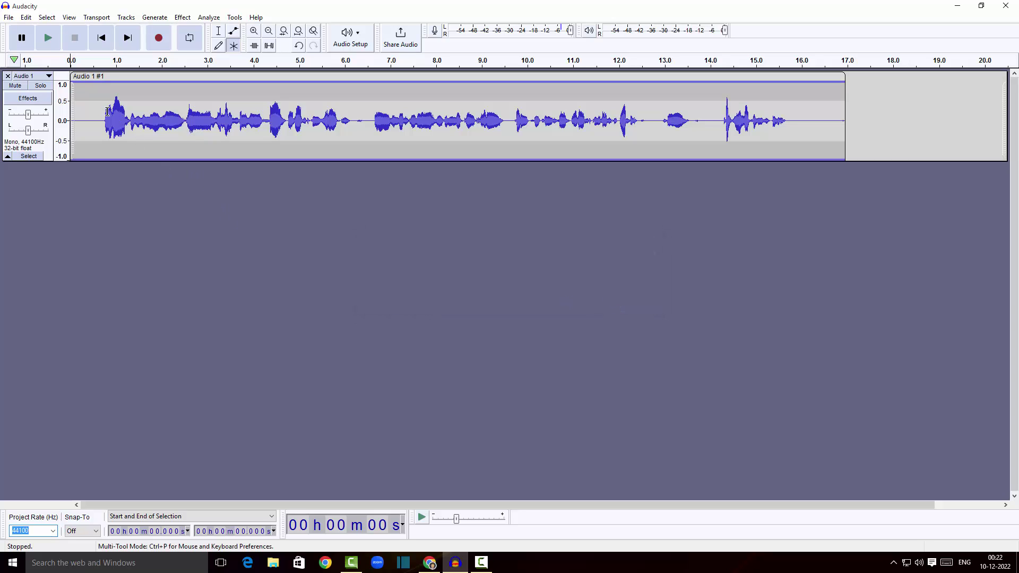
pyautogui.moveTo(102, 114); pyautogui.dragTo(173, 128)
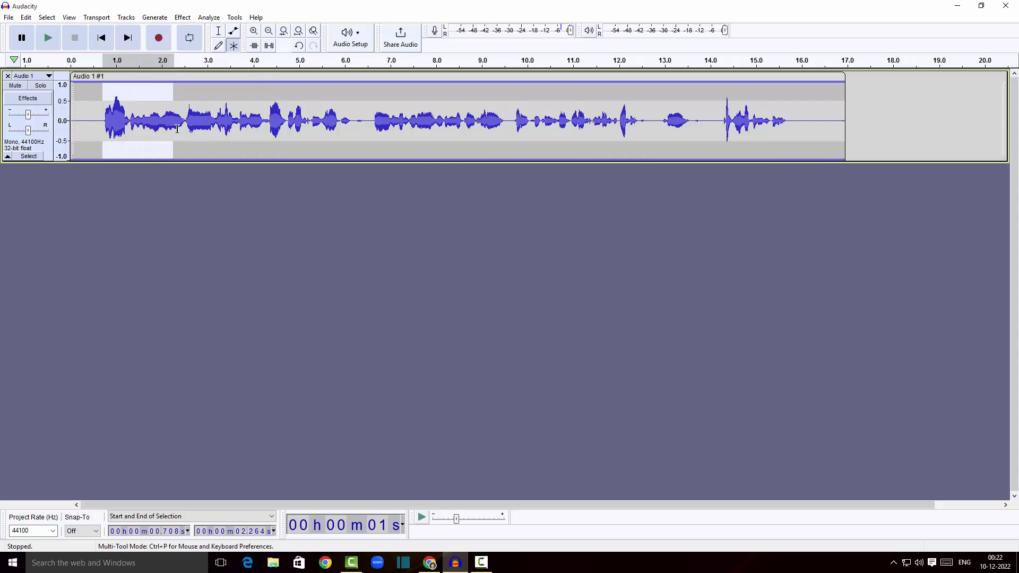
# Zoom to the selected phrase, then fit the whole recording back in view
pyautogui.click(284, 32)
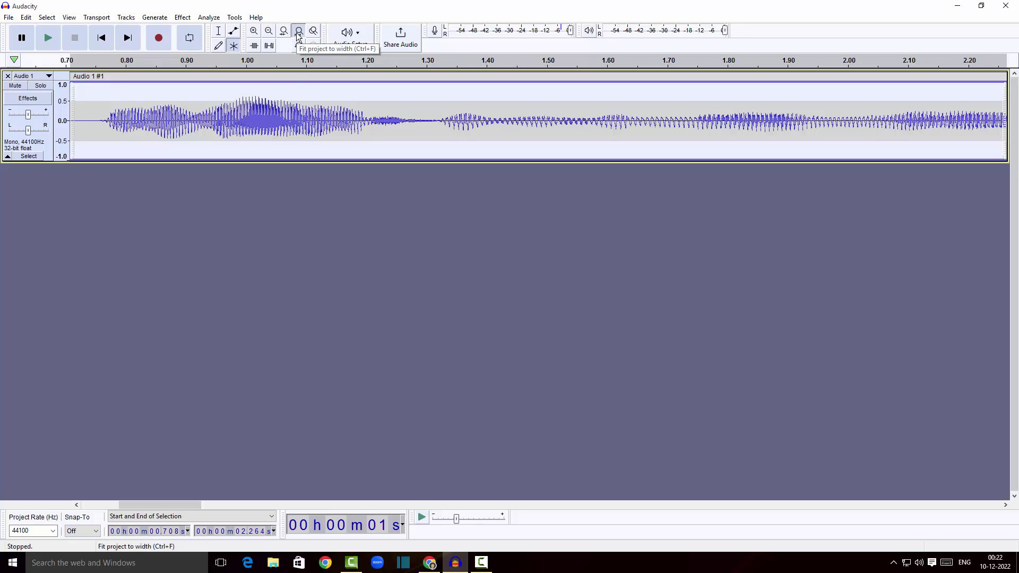
pyautogui.click(299, 32)
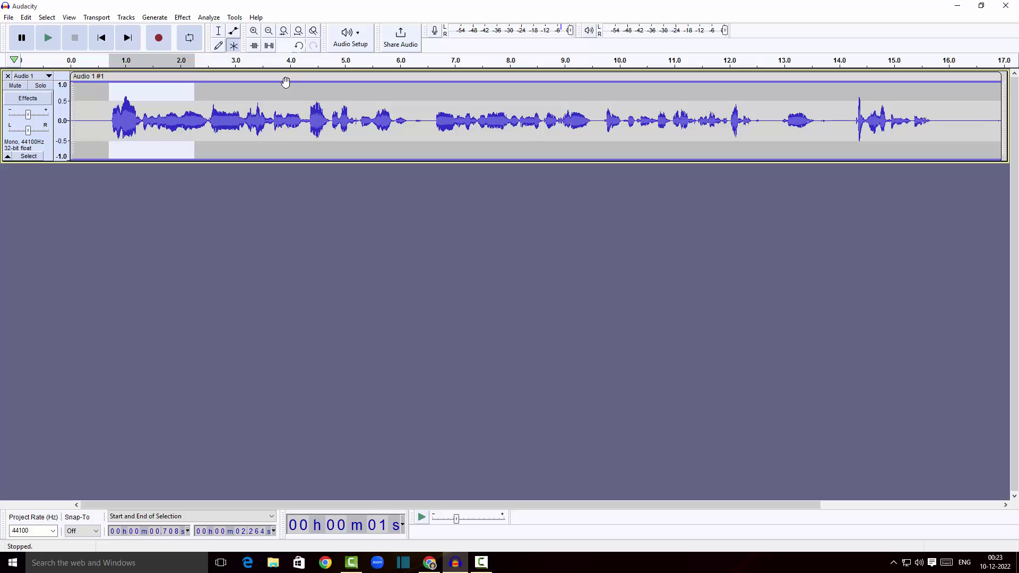
pyautogui.click(235, 138)
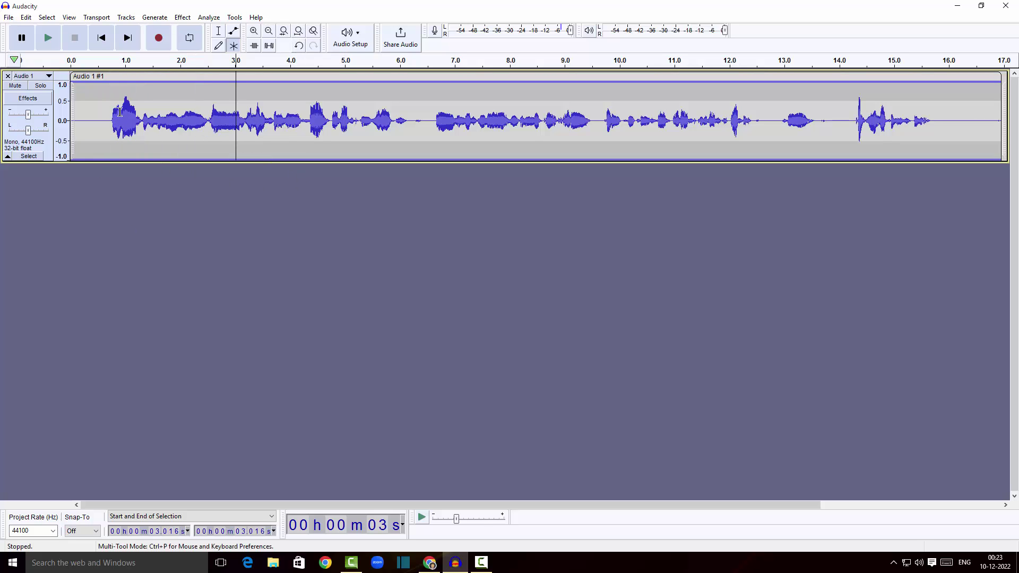
# Mark the opening phrase as a time range from about 0.71 to 2.48 s
pyautogui.moveTo(107, 101); pyautogui.dragTo(208, 138)
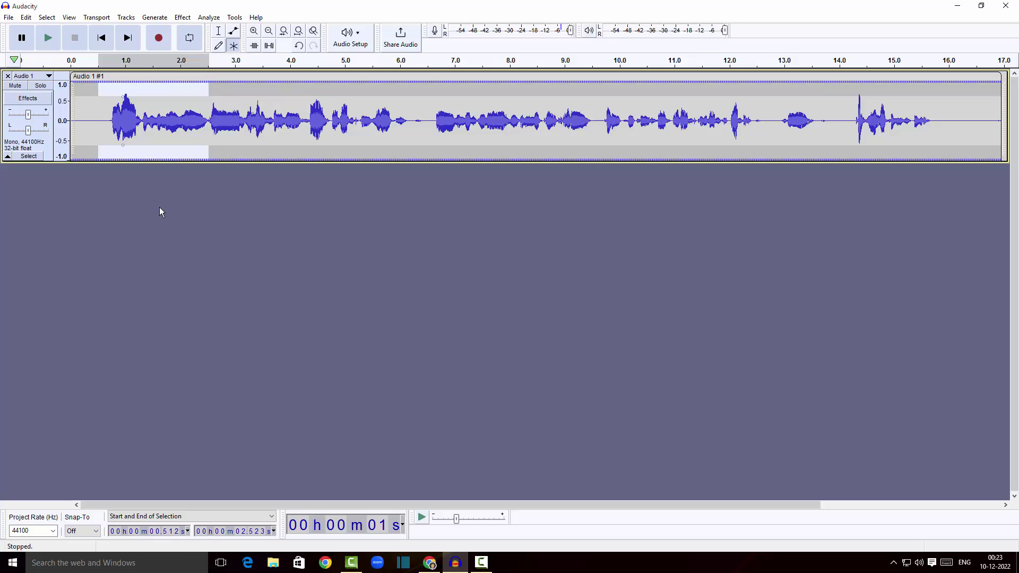
pyautogui.click(134, 171)
pyautogui.hotkey('ctrl', 'z')
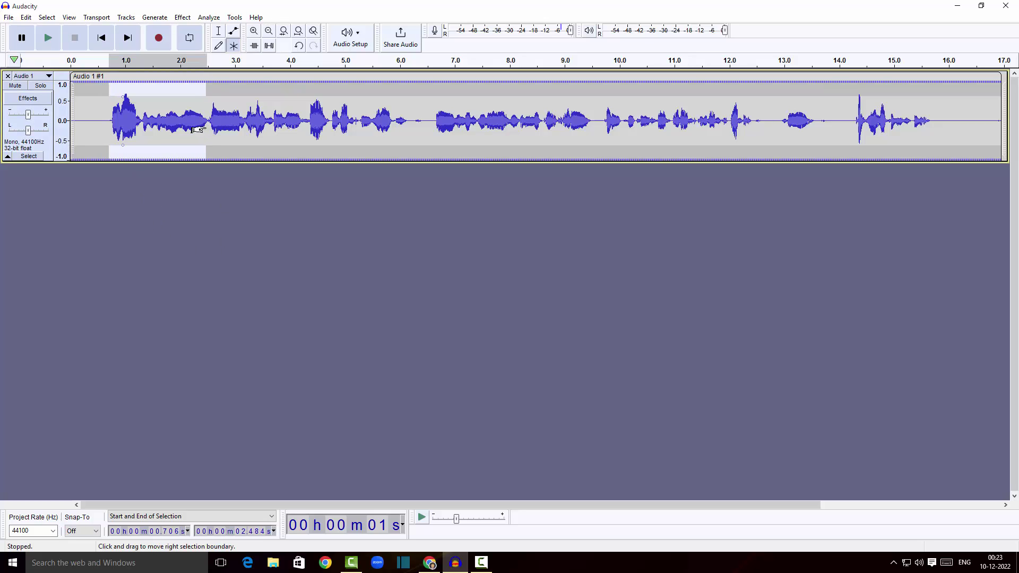
pyautogui.click(262, 213)
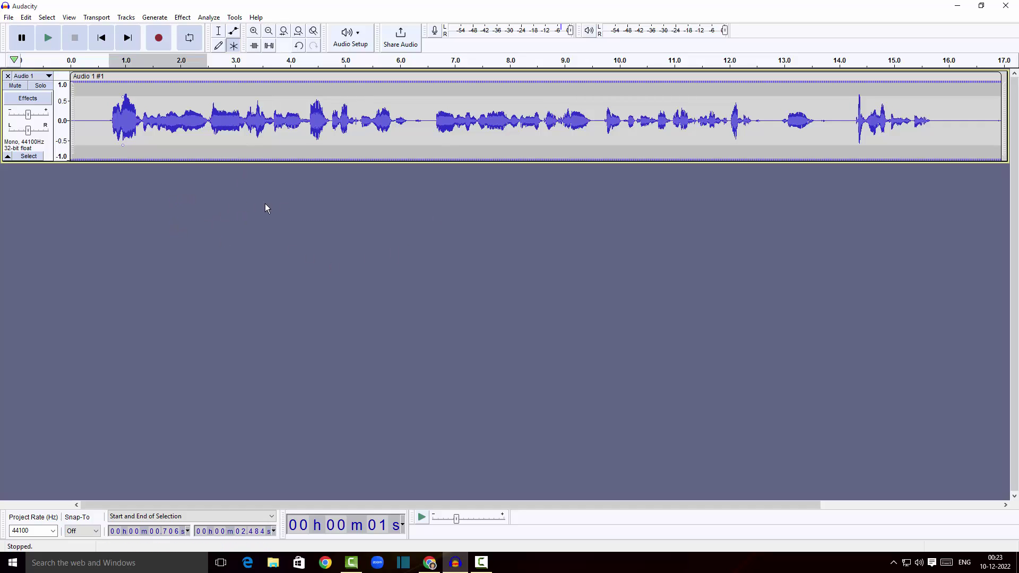
pyautogui.keyDown('ctrl'); pyautogui.scroll(2, 176, 150); pyautogui.keyUp('ctrl')
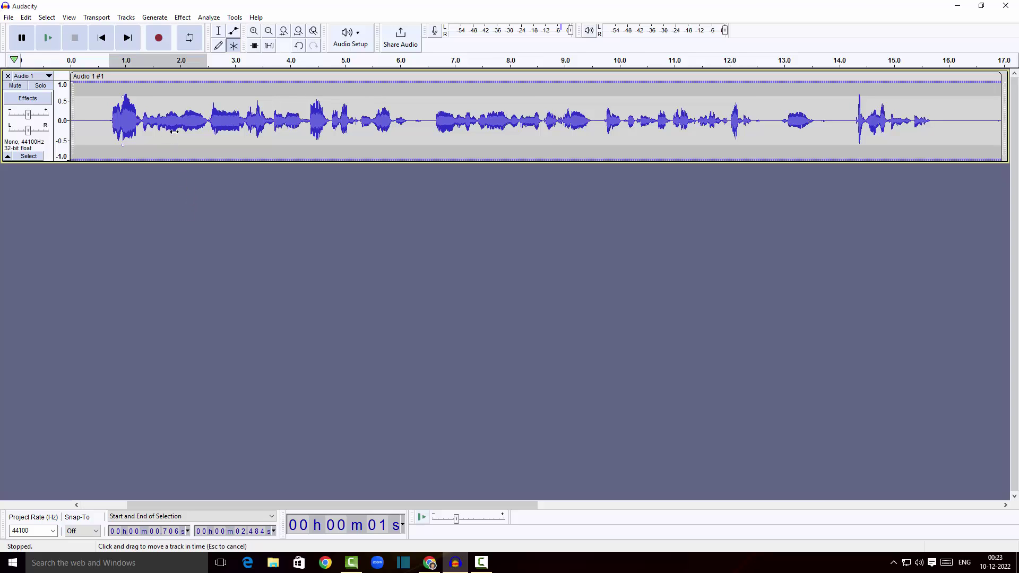
pyautogui.keyDown('ctrl'); pyautogui.scroll(3, 177, 150); pyautogui.keyUp('ctrl')
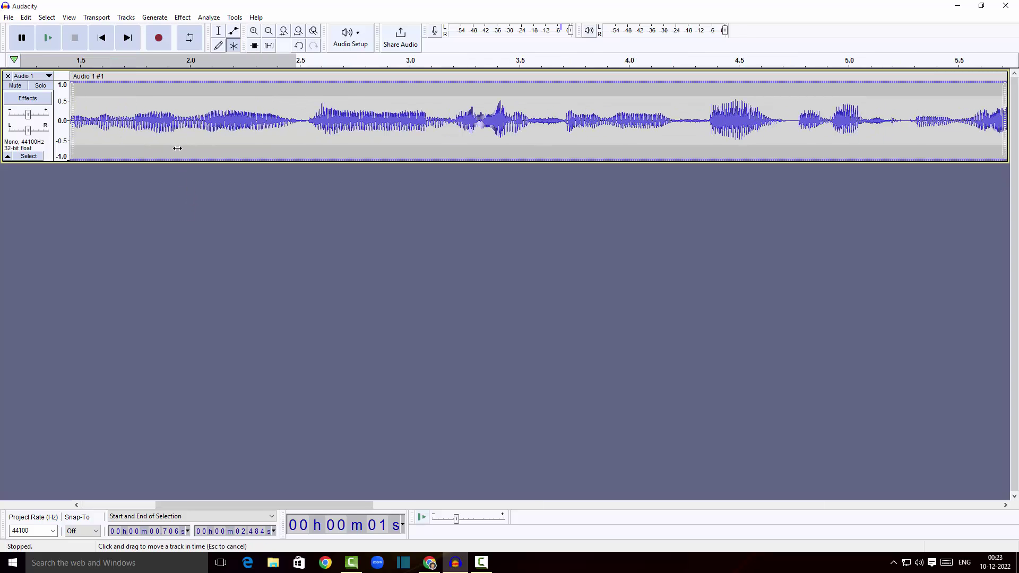
pyautogui.keyDown('ctrl'); pyautogui.scroll(-2, 177, 148); pyautogui.keyUp('ctrl')
pyautogui.keyDown('ctrl'); pyautogui.scroll(-2, 177, 148); pyautogui.keyUp('ctrl')
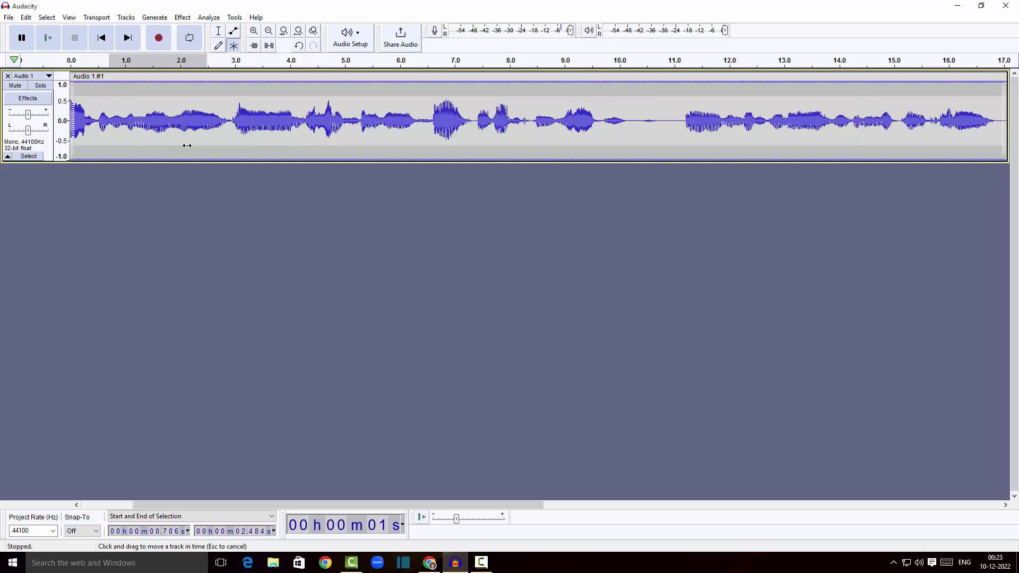
pyautogui.keyDown('ctrl'); pyautogui.scroll(-2, 189, 145); pyautogui.keyUp('ctrl')
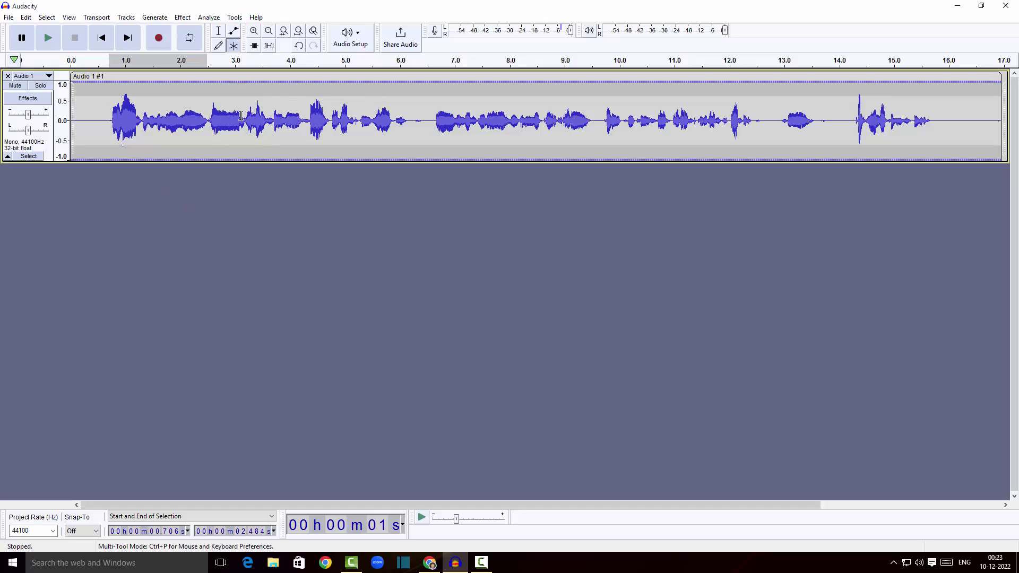
pyautogui.moveTo(823, 118); pyautogui.dragTo(850, 122)
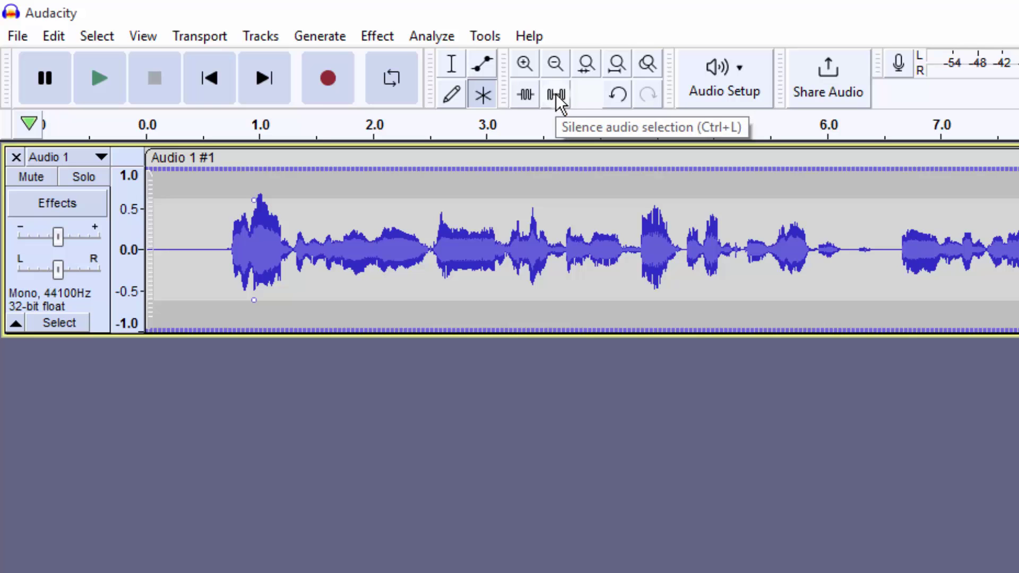
pyautogui.click(556, 95)
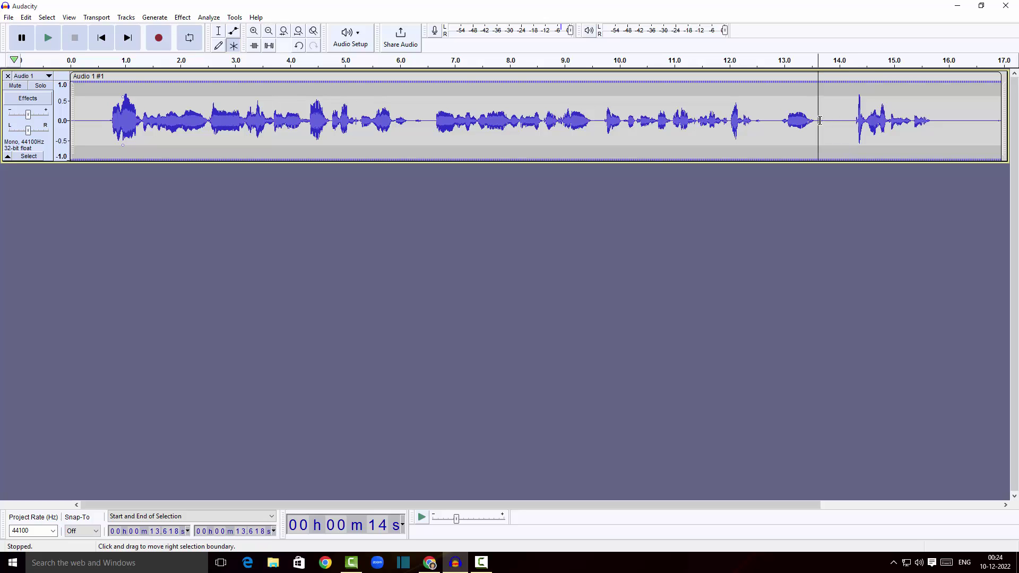
# Delete the pause near 14 s, the 0–0.6 s leading silence and the silent tail
pyautogui.moveTo(820, 122); pyautogui.dragTo(849, 132)
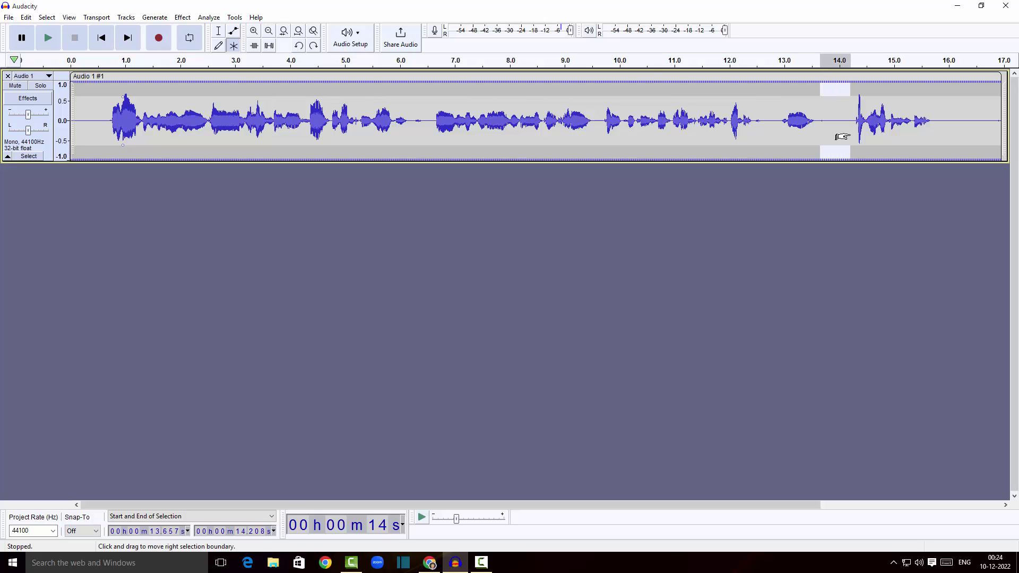
pyautogui.press('Delete')
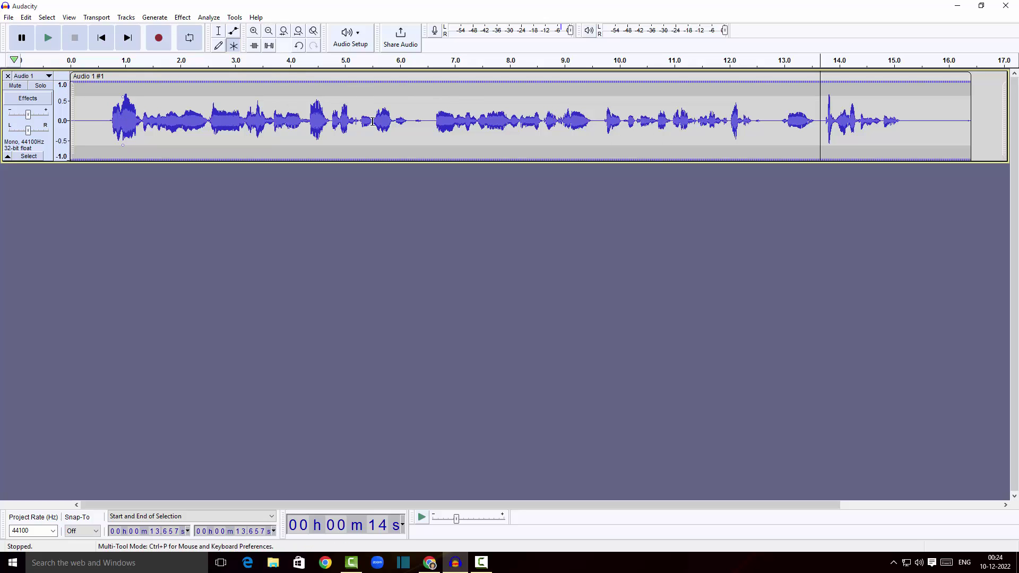
pyautogui.click(103, 120)
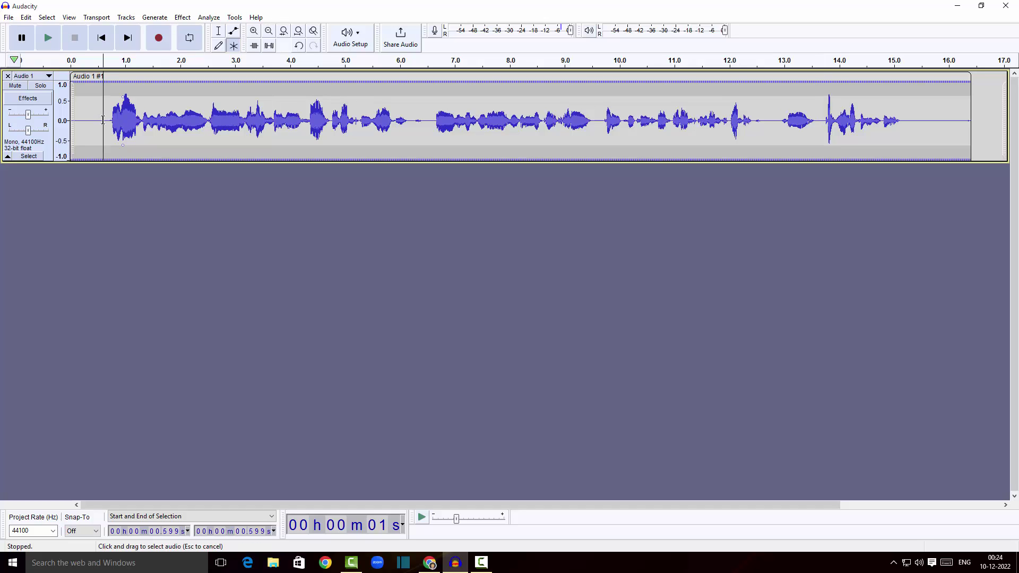
pyautogui.moveTo(100, 122); pyautogui.dragTo(69, 132)
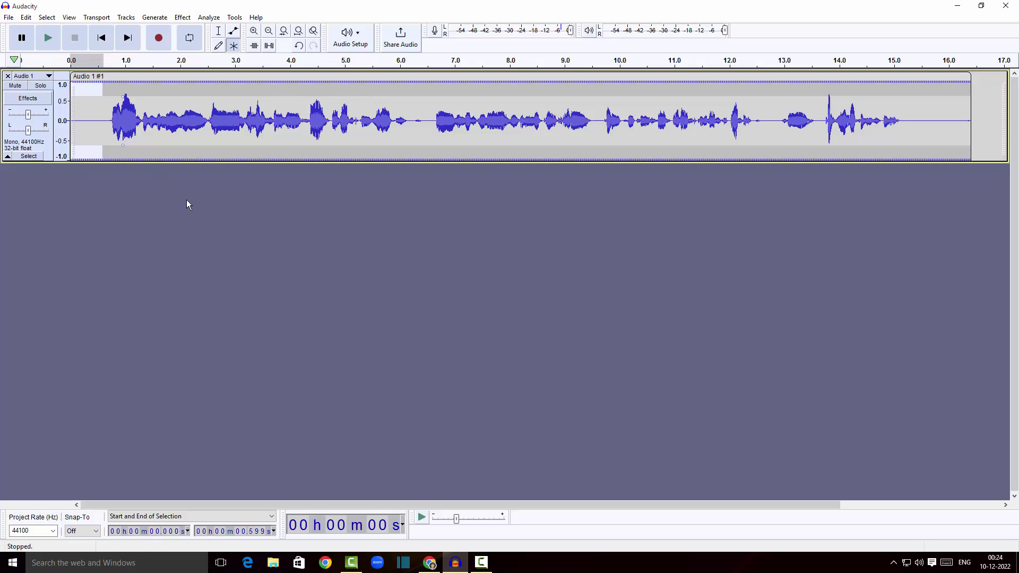
pyautogui.press('Delete')
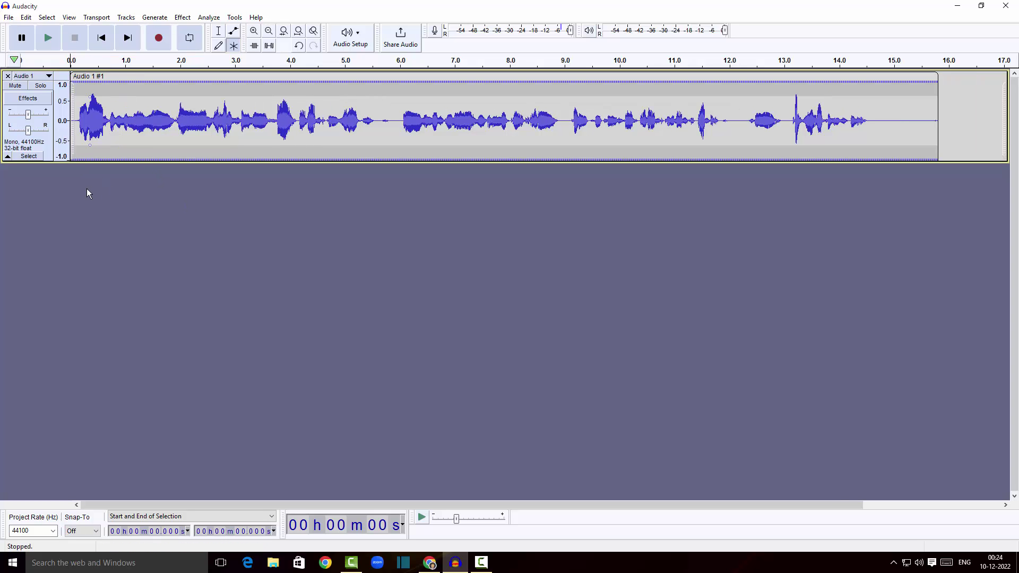
pyautogui.moveTo(875, 119); pyautogui.dragTo(938, 132)
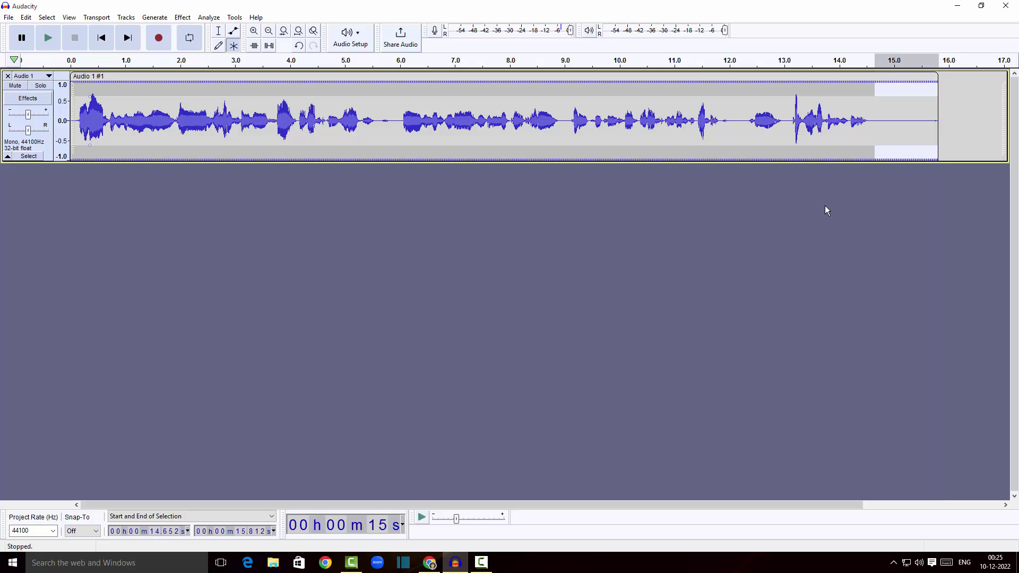
pyautogui.press('Delete')
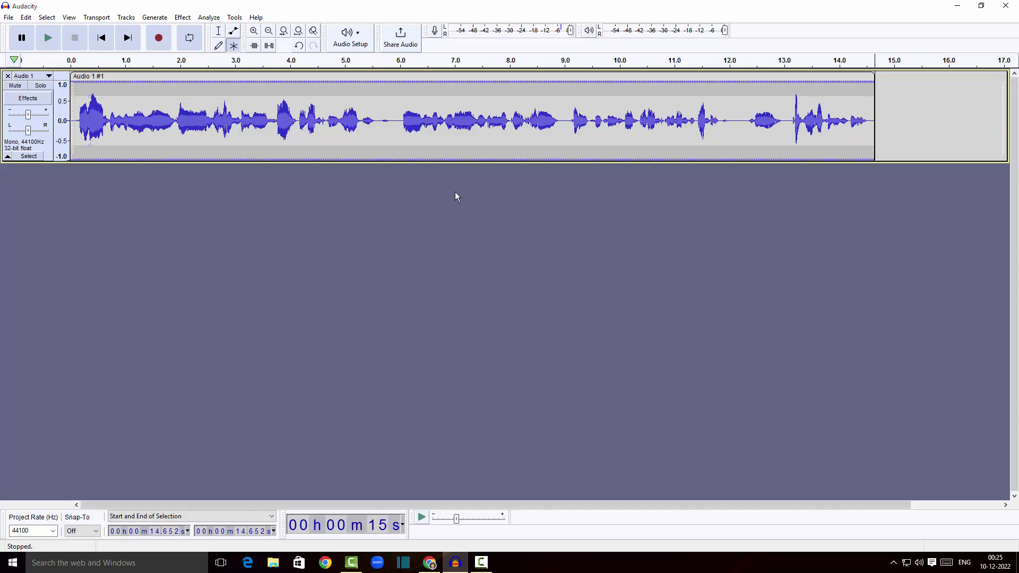
# Play the trimmed clip, then loop playback over 0–14.6 s and stop it
pyautogui.click(48, 38)
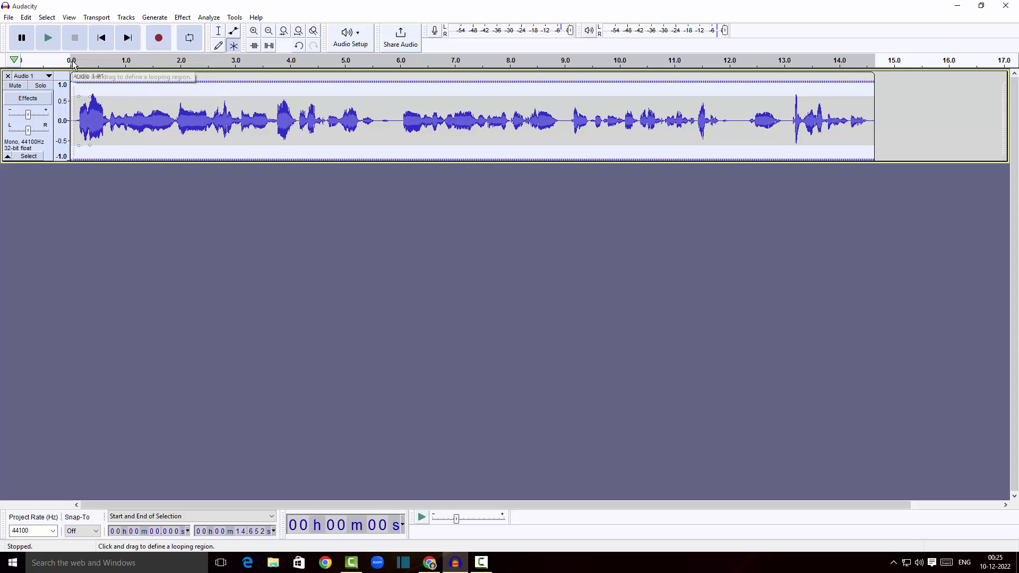
pyautogui.moveTo(94, 67); pyautogui.dragTo(866, 109)
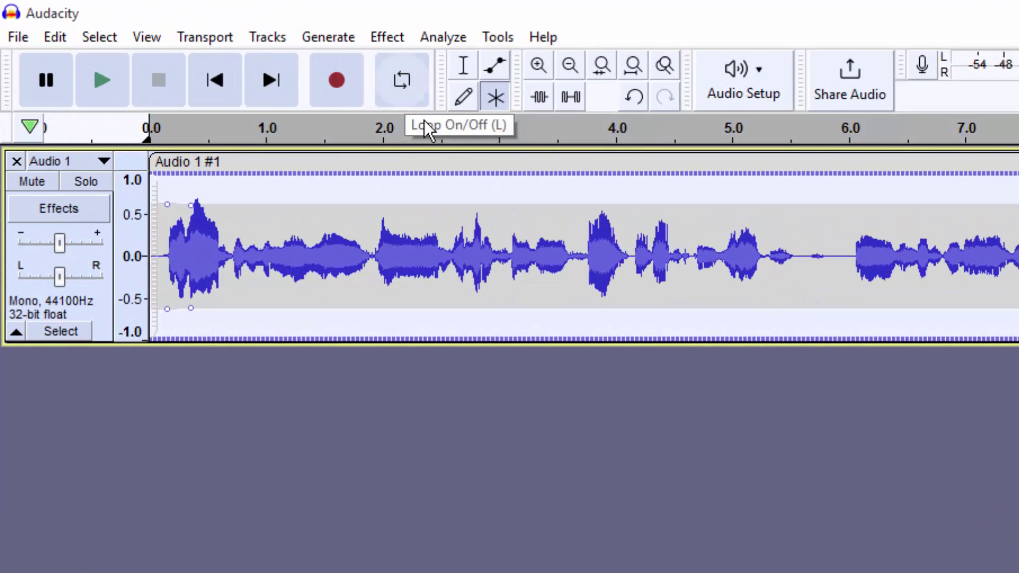
pyautogui.click(411, 82)
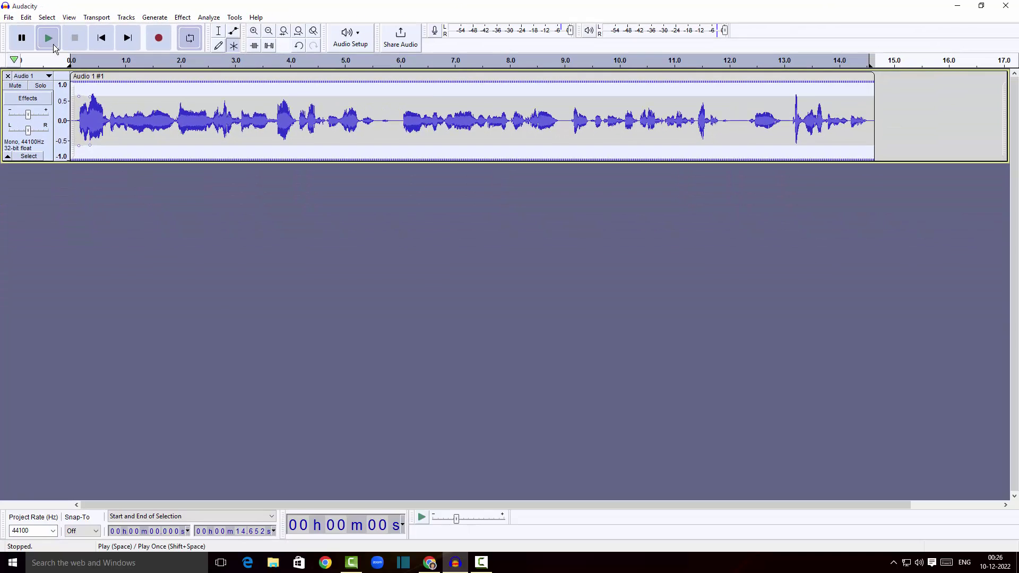
pyautogui.click(58, 45)
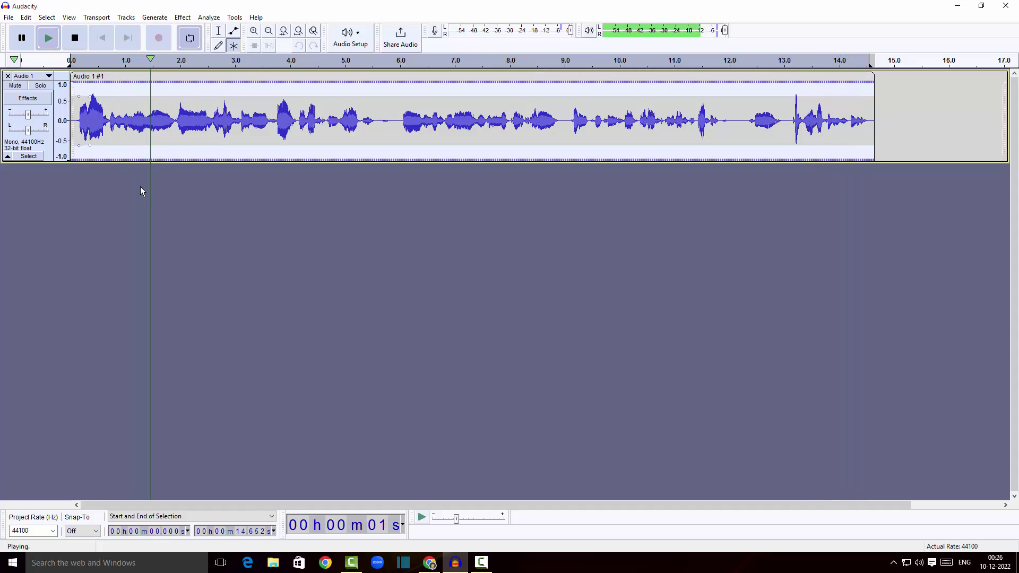
pyautogui.press('space')
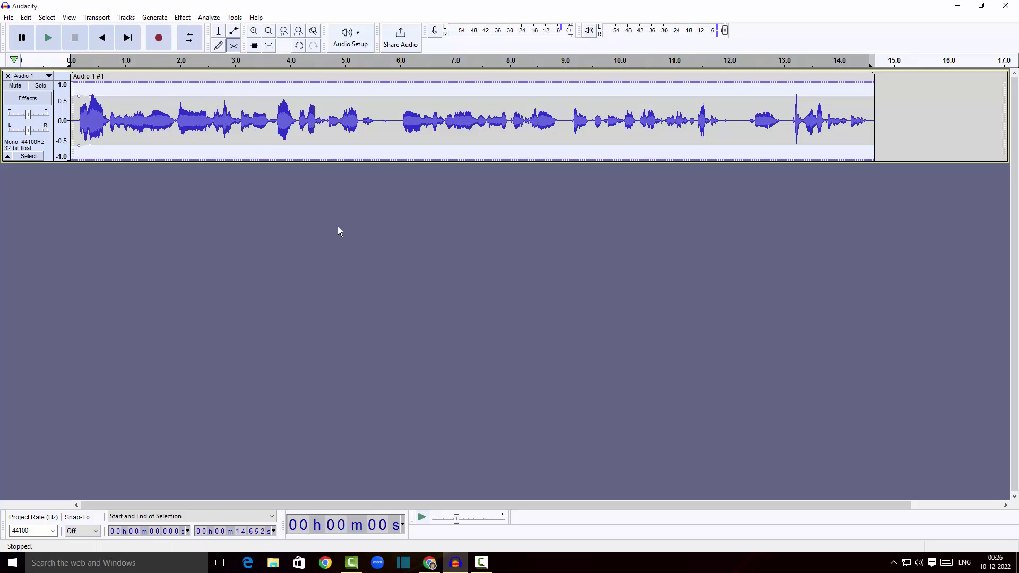
# Apply Fade In to the voice clip's first half second
pyautogui.moveTo(327, 114); pyautogui.dragTo(369, 122)
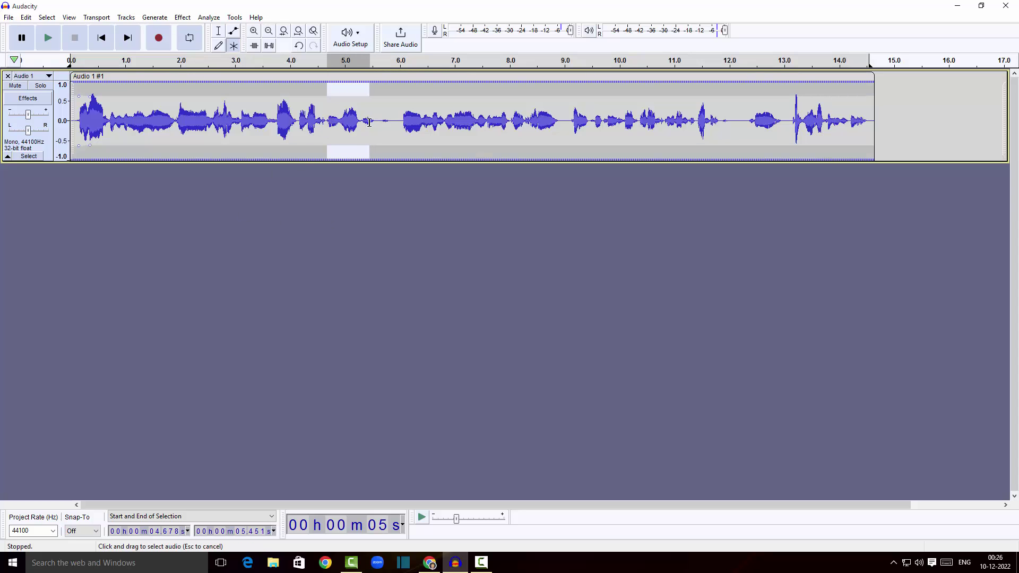
pyautogui.click(332, 230)
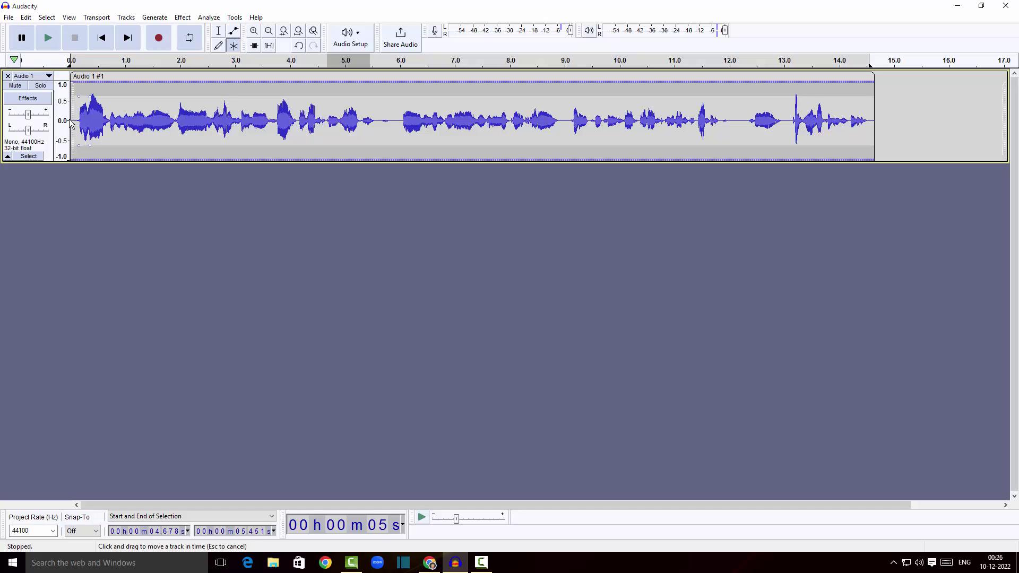
pyautogui.moveTo(76, 125); pyautogui.dragTo(108, 128)
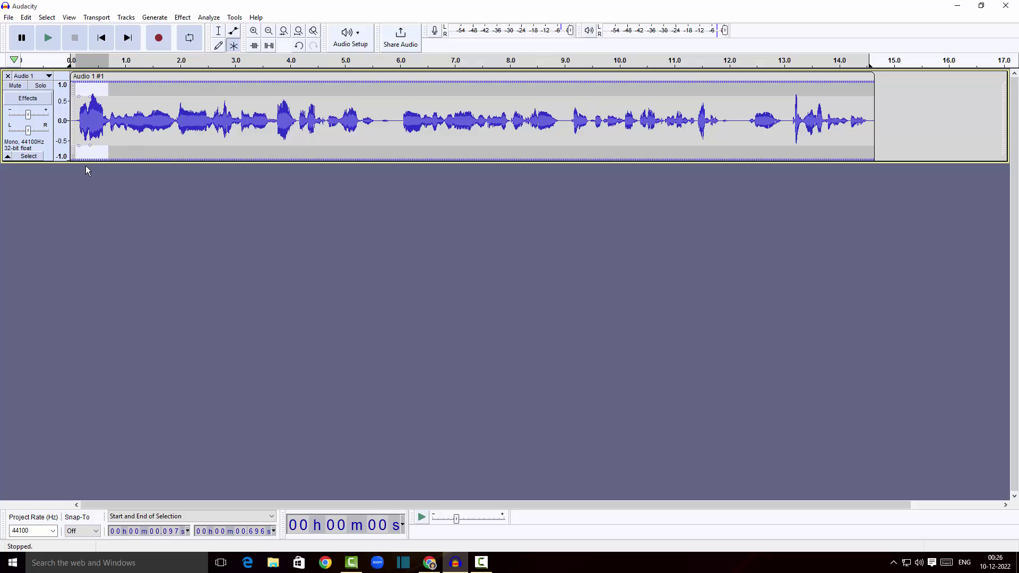
pyautogui.click(182, 18)
pyautogui.moveTo(250, 87)
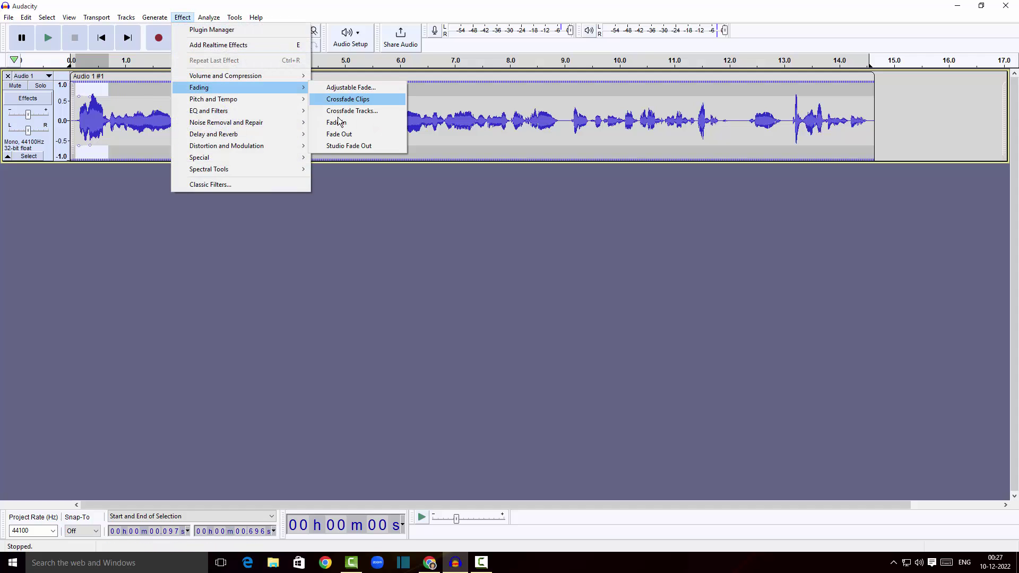
pyautogui.click(340, 126)
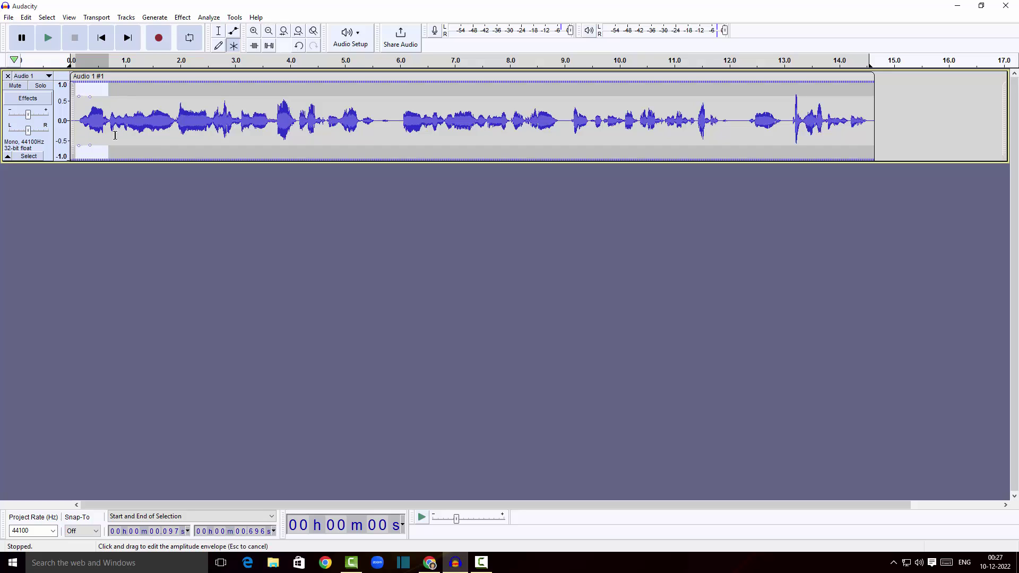
# Play the opening to check the fade-in, then select 14.15 s to the clip end
pyautogui.click(79, 127)
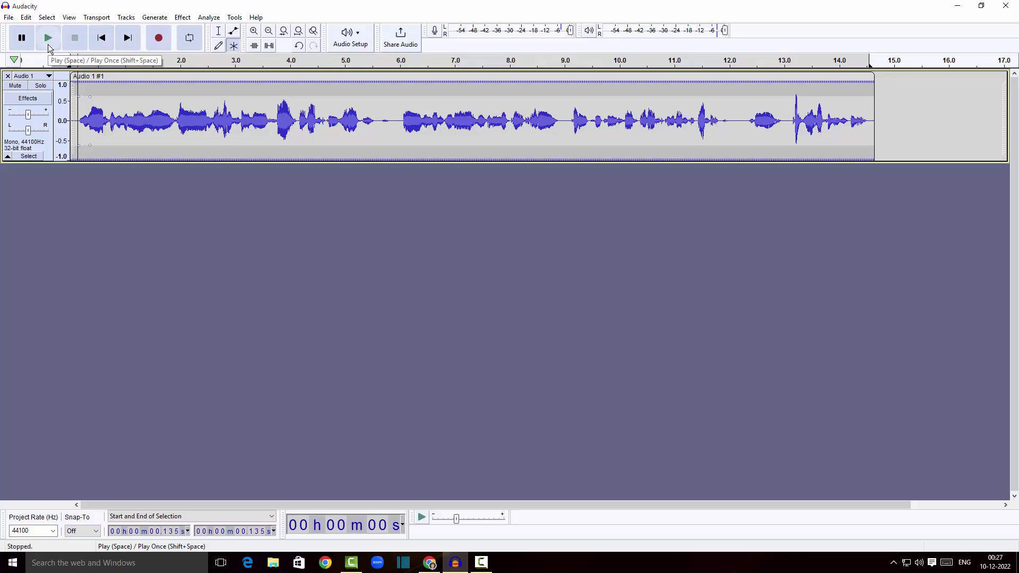
pyautogui.click(48, 48)
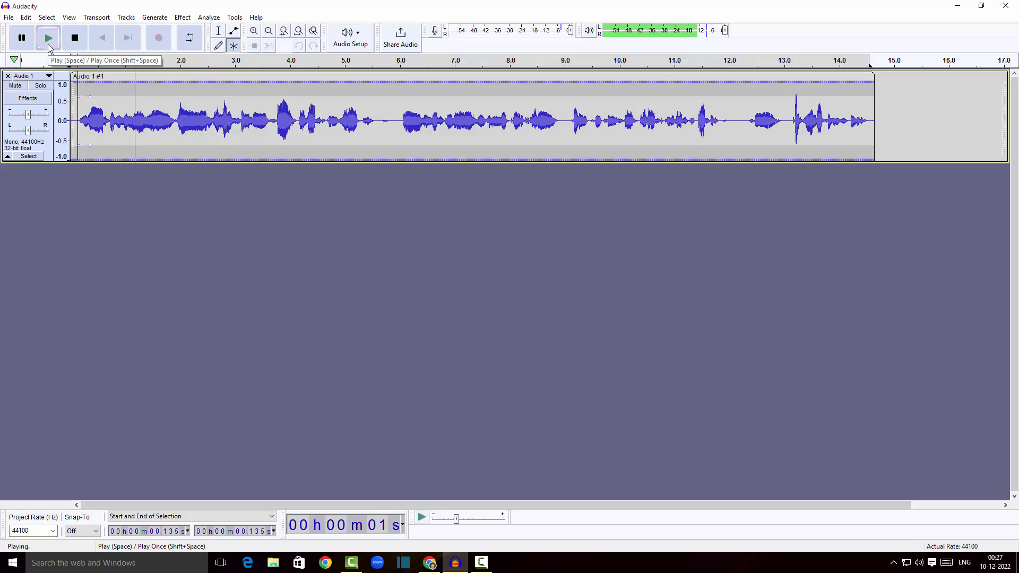
pyautogui.click(21, 37)
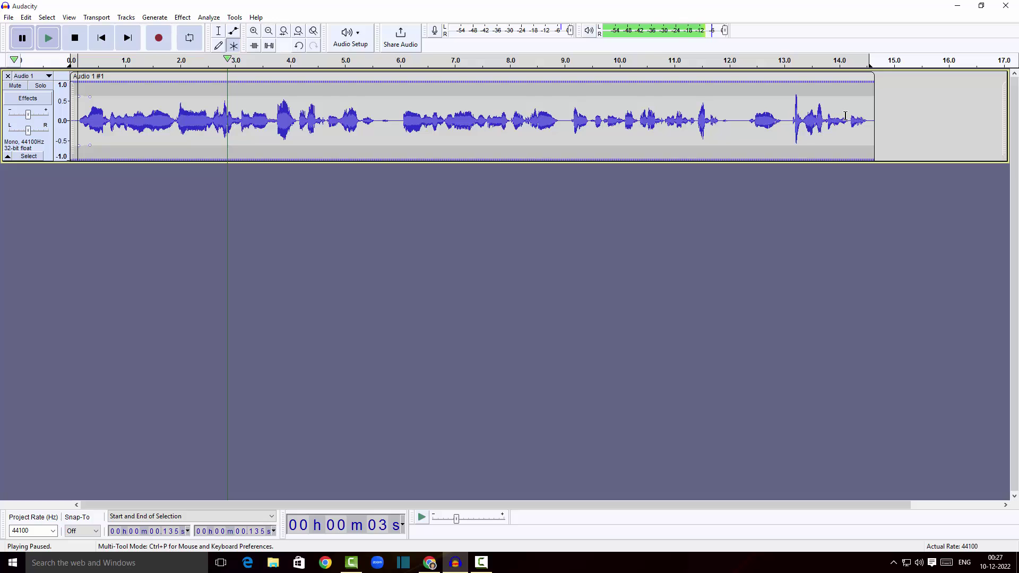
pyautogui.moveTo(847, 116); pyautogui.dragTo(874, 118)
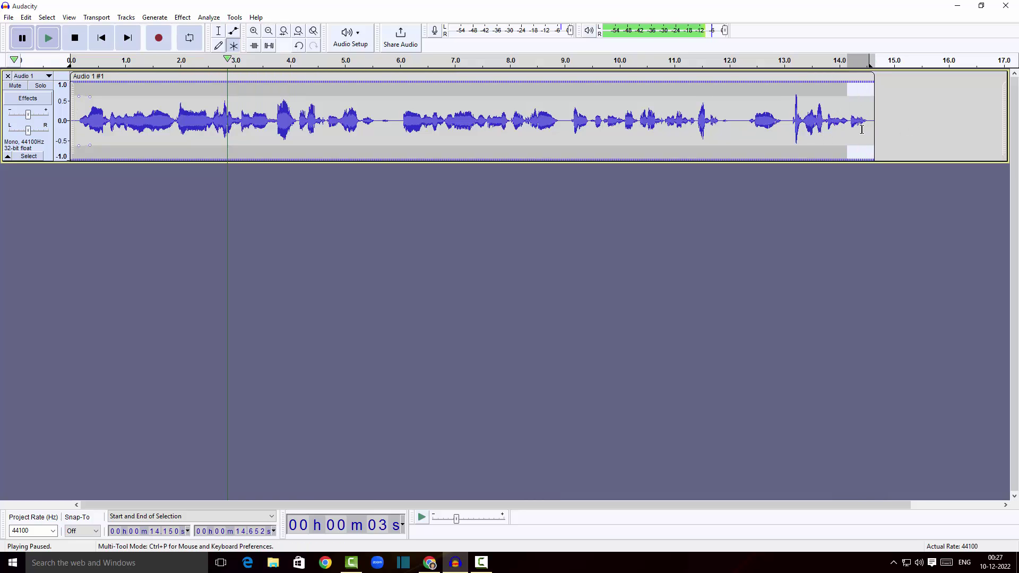
# Fade out the final half second (14.15–14.65 s) and replay the ending from 13.86 s
pyautogui.click(183, 17)
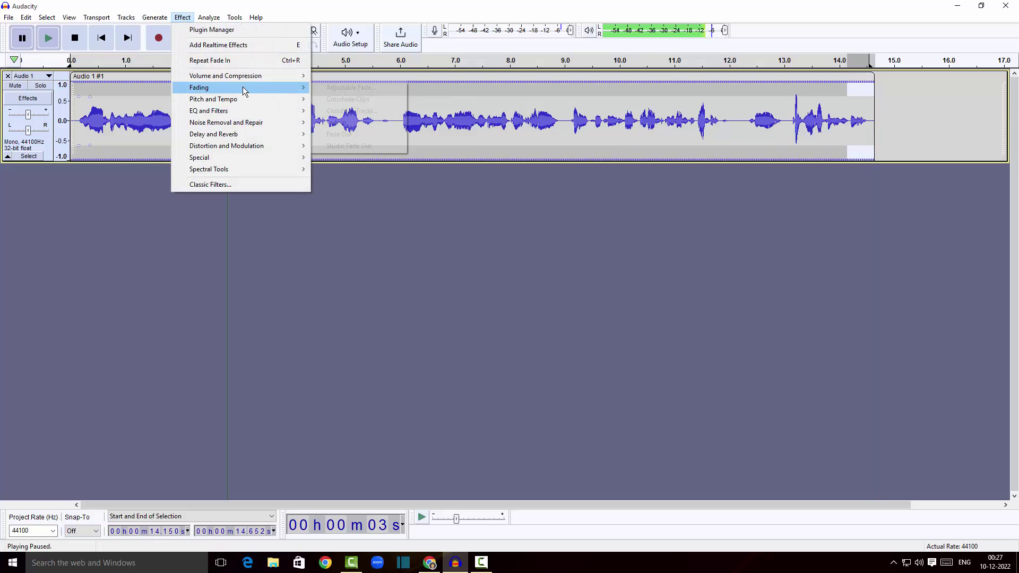
pyautogui.moveTo(249, 90)
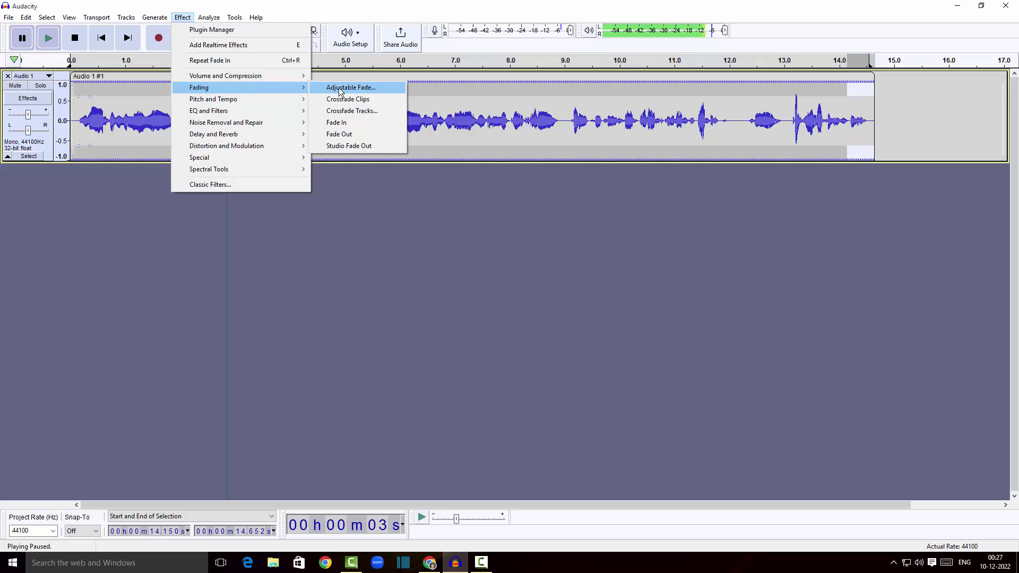
pyautogui.click(345, 136)
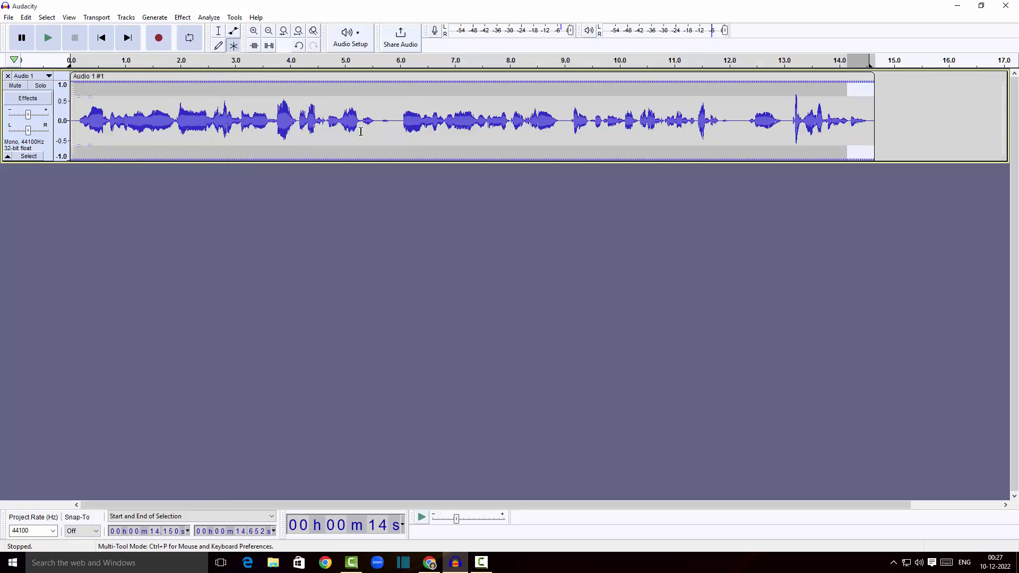
pyautogui.click(830, 94)
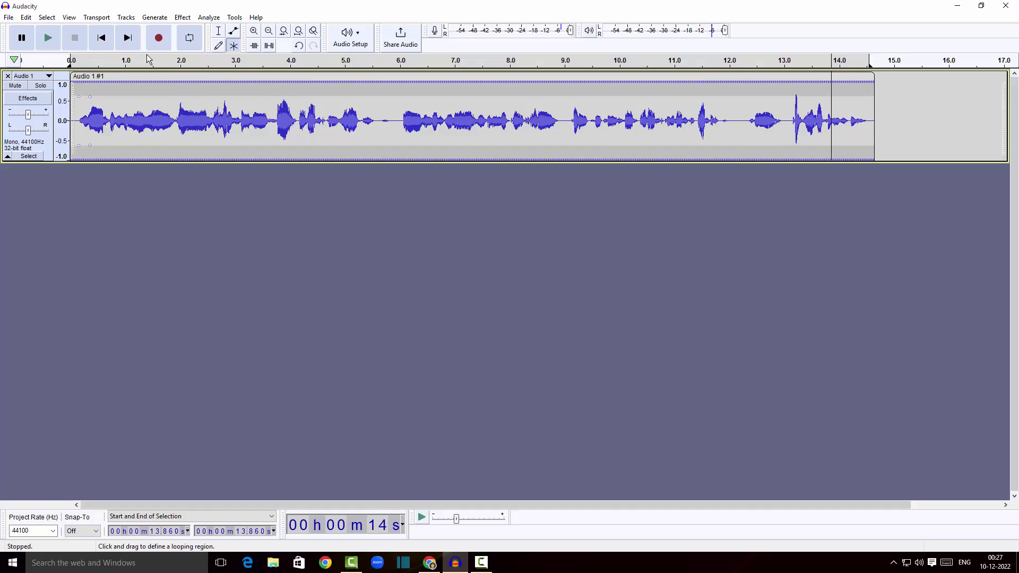
pyautogui.click(44, 40)
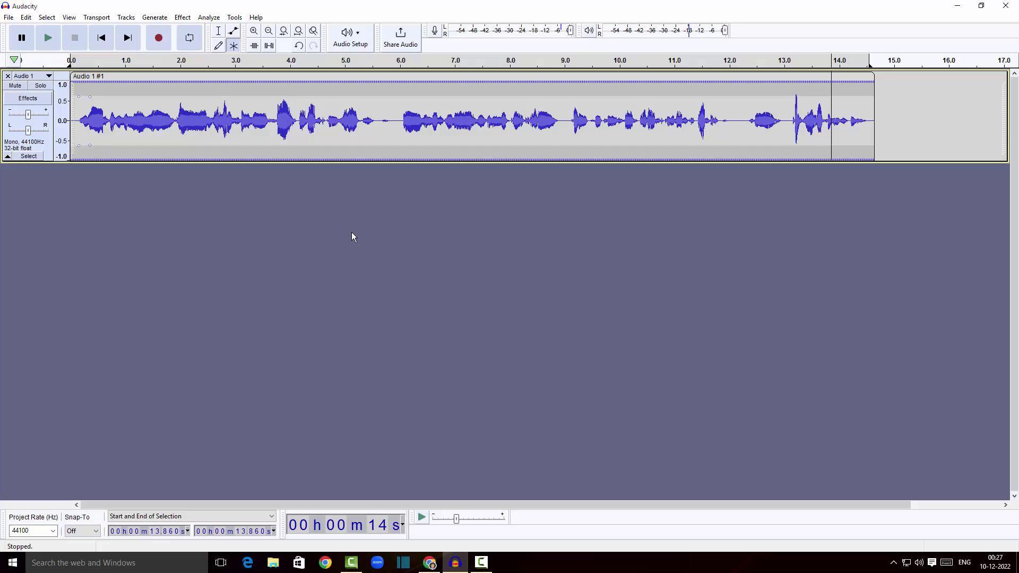
pyautogui.click(182, 17)
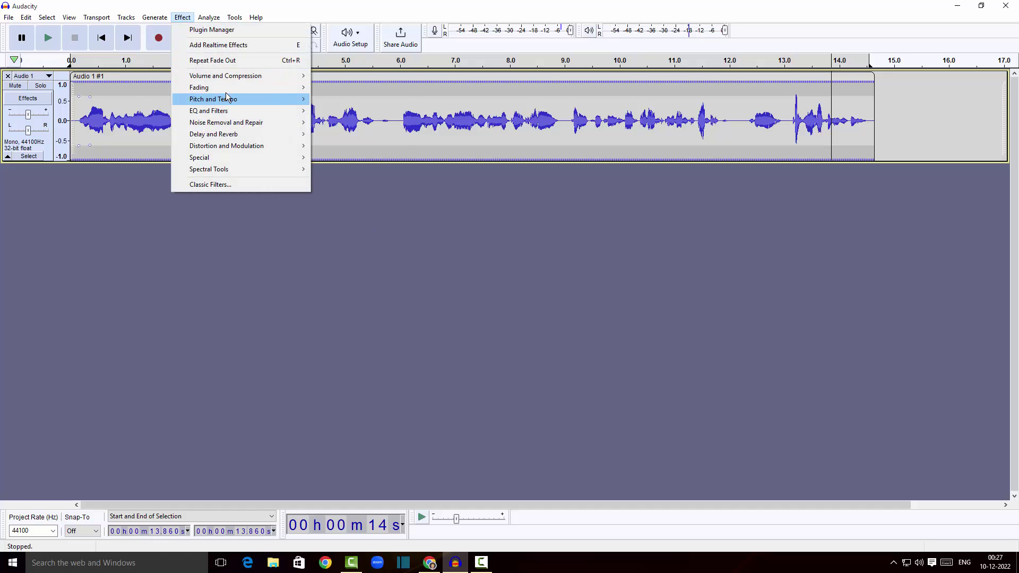
pyautogui.moveTo(230, 89)
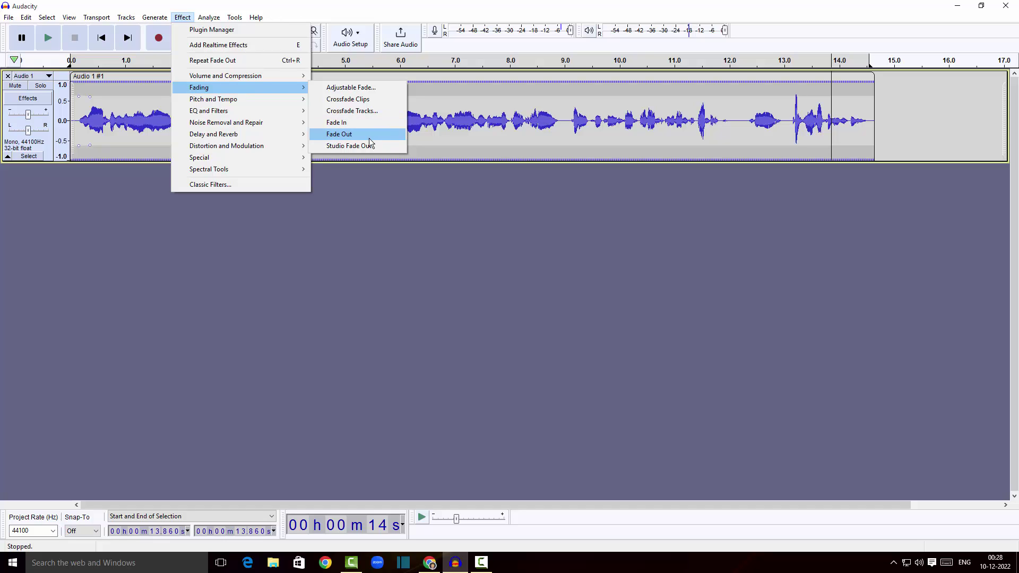
pyautogui.click(369, 137)
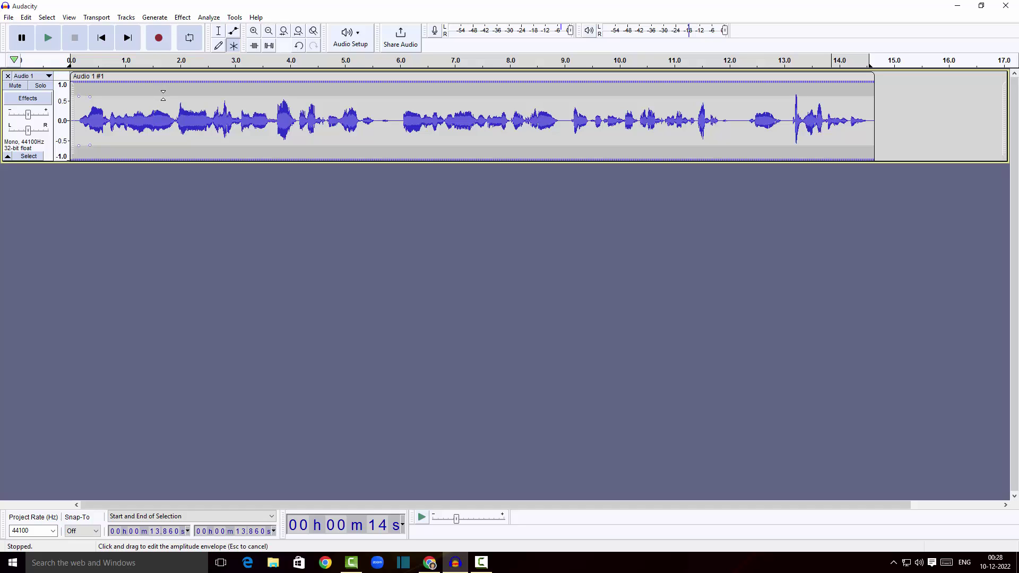
# Try a volume-envelope dip near 0.5 s, undo it, and select 0.135–14.585 s of the clip
pyautogui.moveTo(163, 96); pyautogui.dragTo(275, 97)
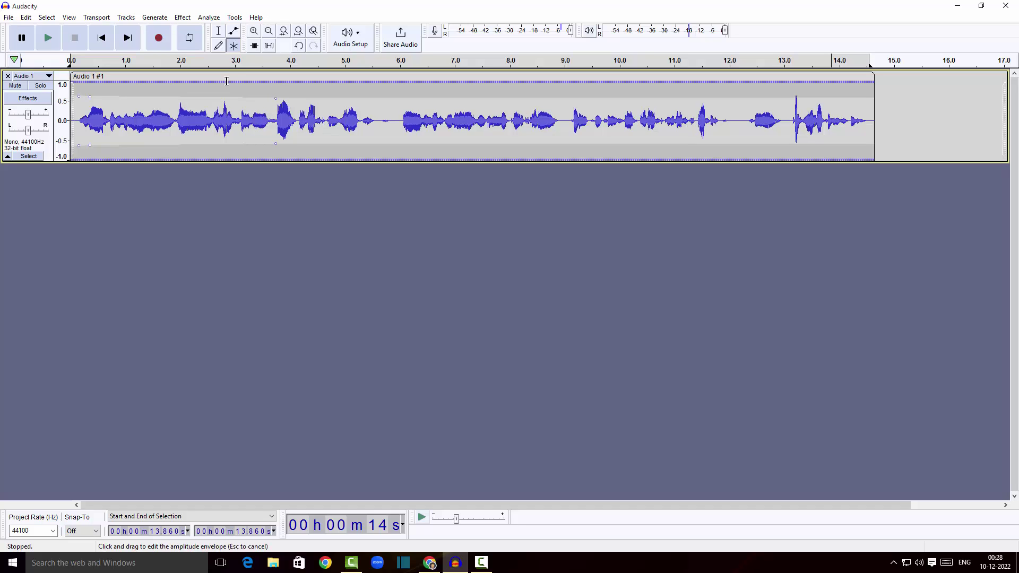
pyautogui.click(299, 45)
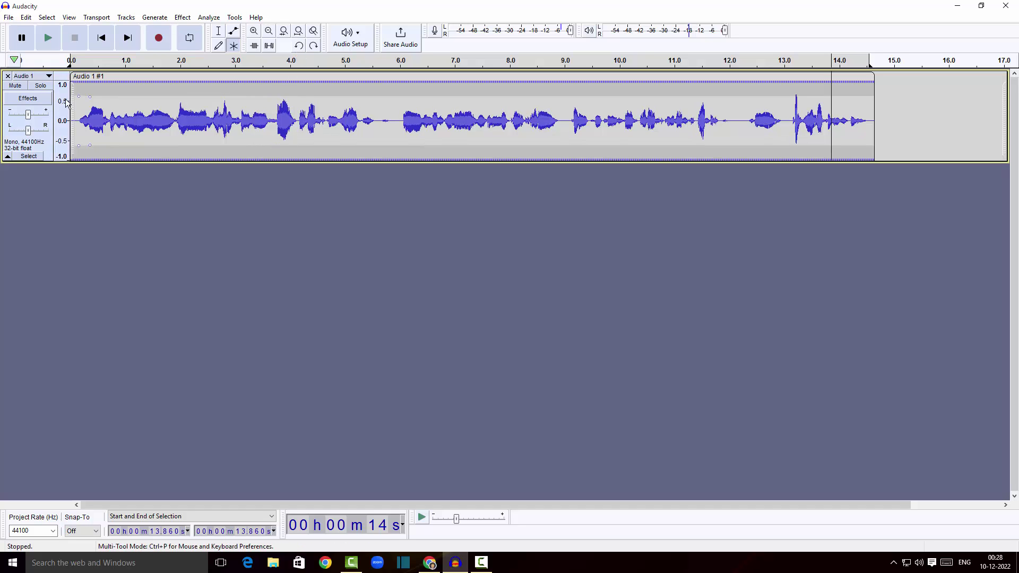
pyautogui.moveTo(74, 105); pyautogui.dragTo(872, 145)
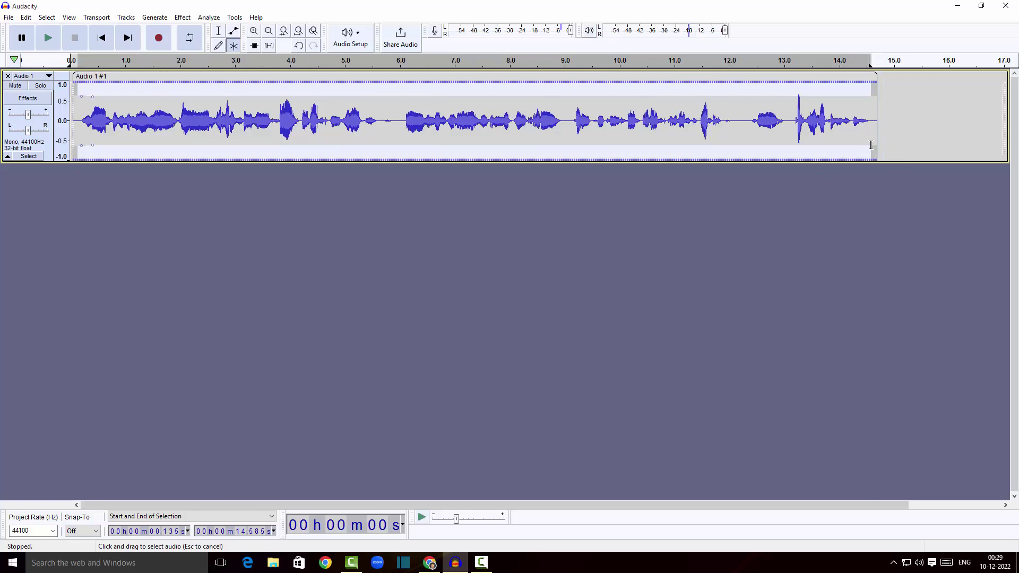
pyautogui.click(182, 18)
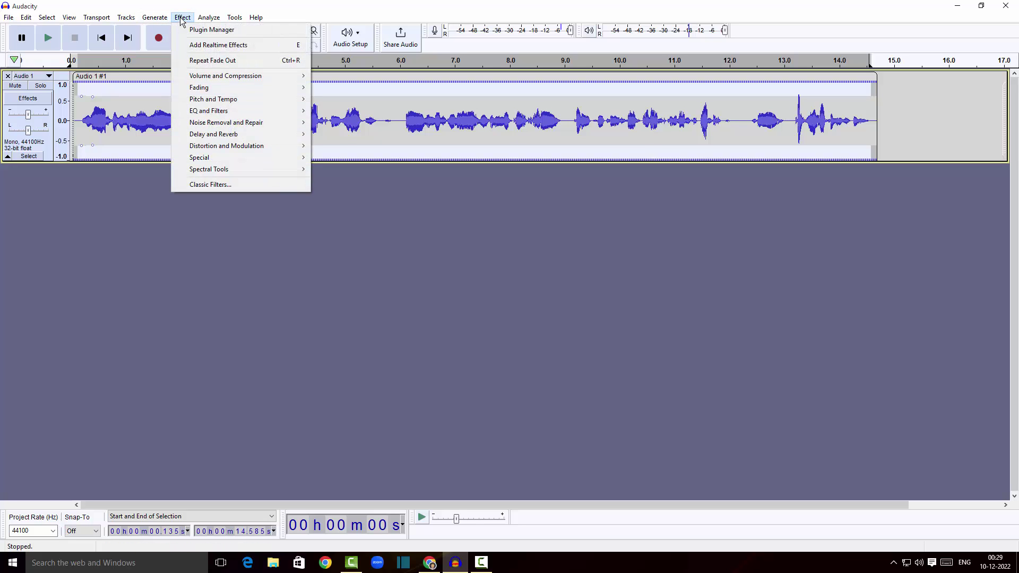
# Open Amplify, proposing 4.698 dB to a 0.0 dB peak, then close it unapplied
pyautogui.moveTo(212, 78)
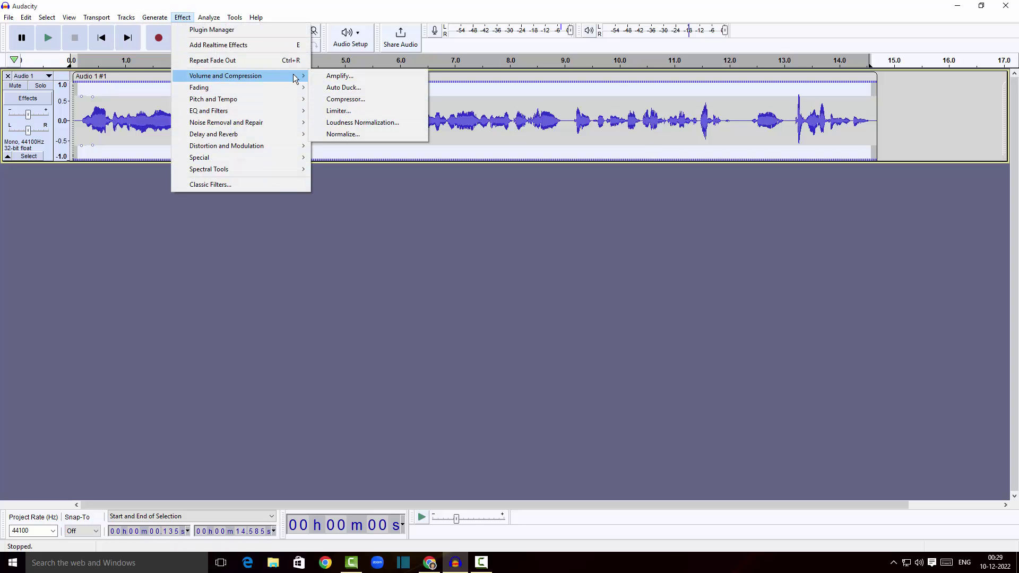
pyautogui.click(348, 79)
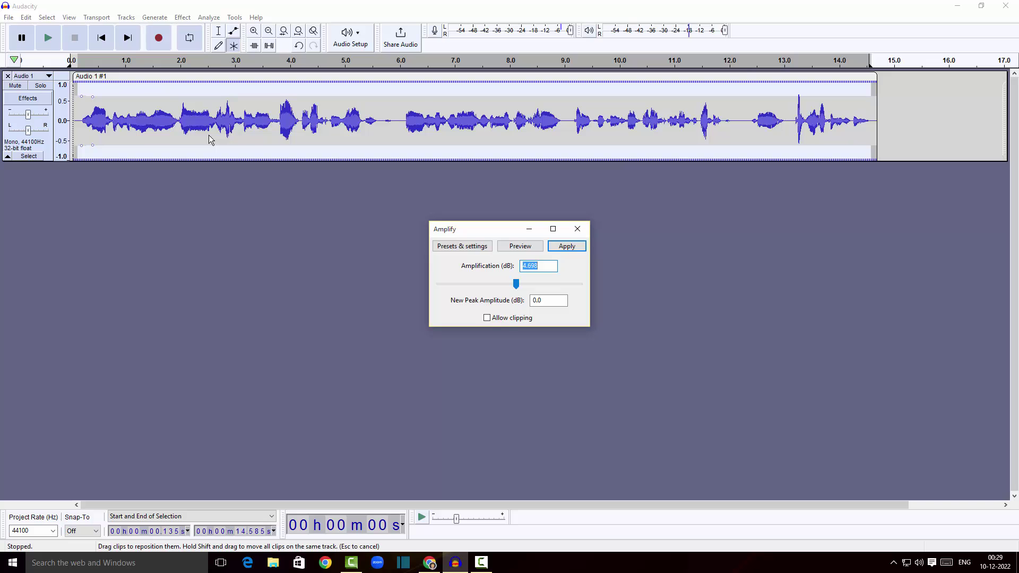
pyautogui.press('Escape')
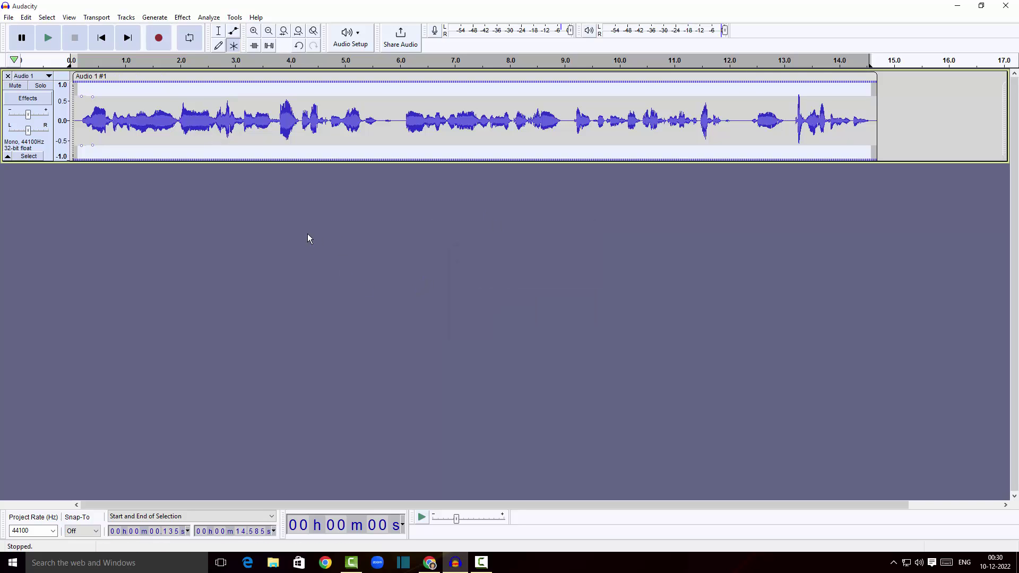
# Browse the Effect submenus and close the menu without applying any effect
pyautogui.click(183, 18)
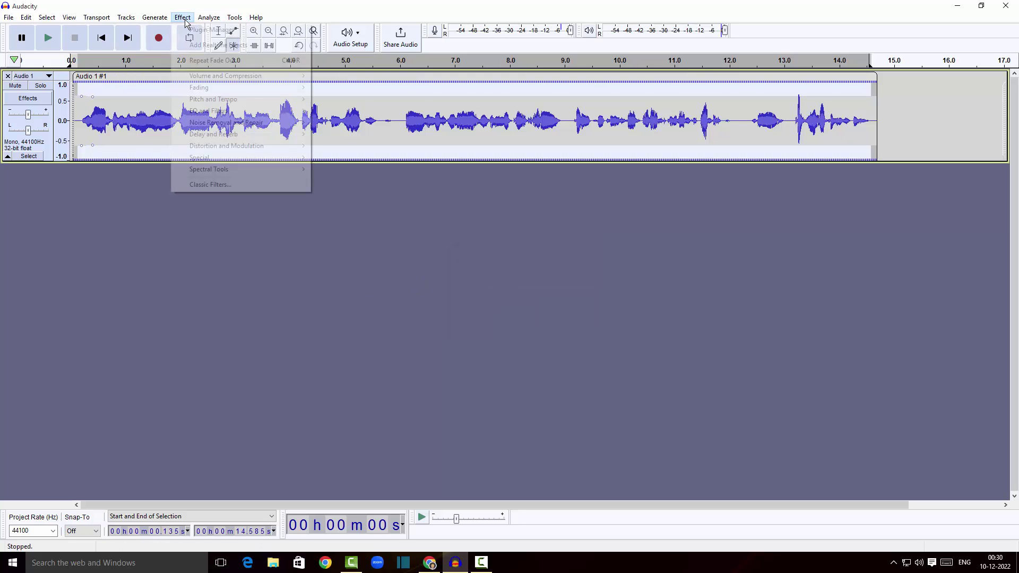
pyautogui.moveTo(222, 113)
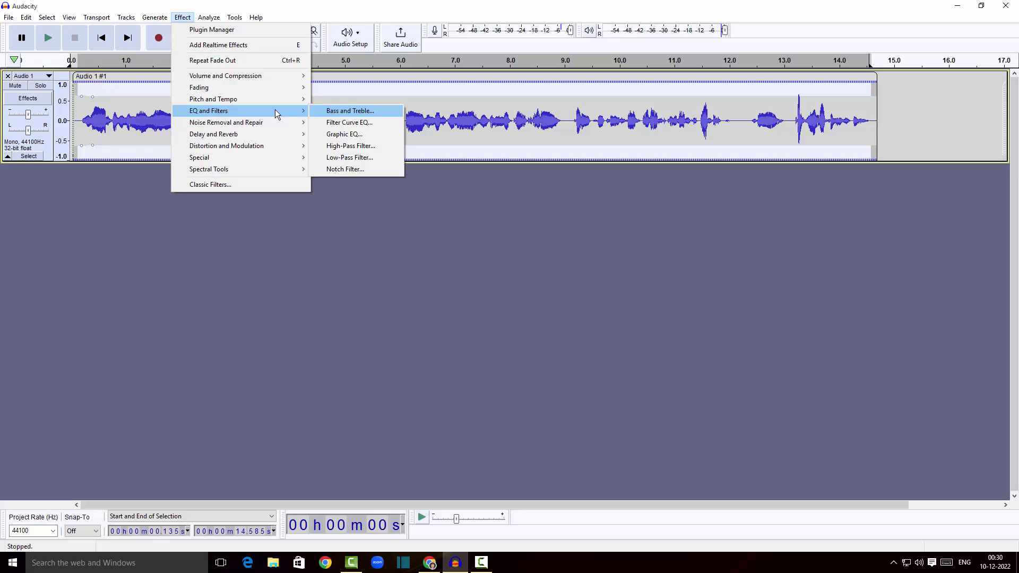
pyautogui.moveTo(270, 103)
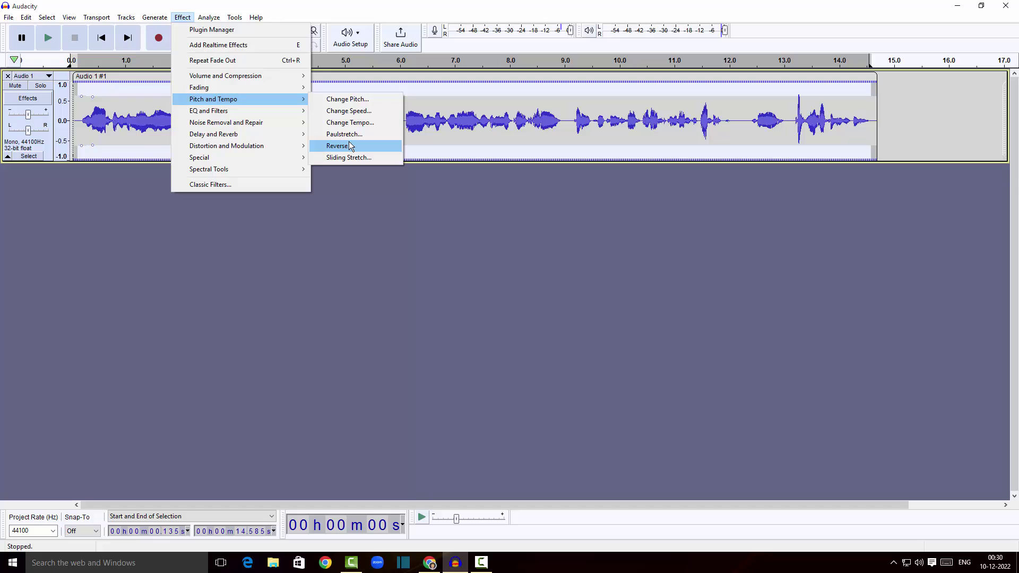
pyautogui.moveTo(263, 136)
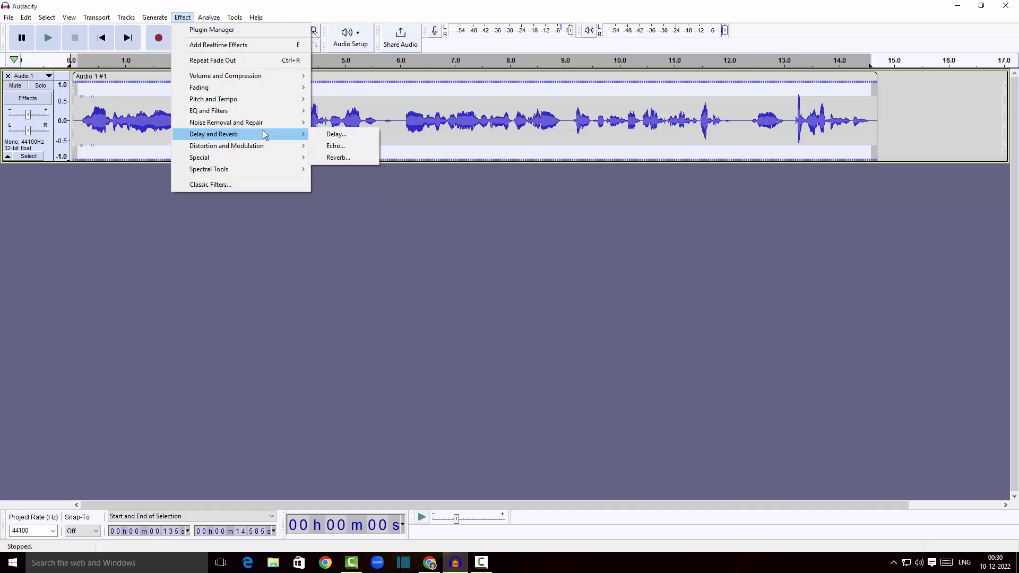
pyautogui.click(132, 243)
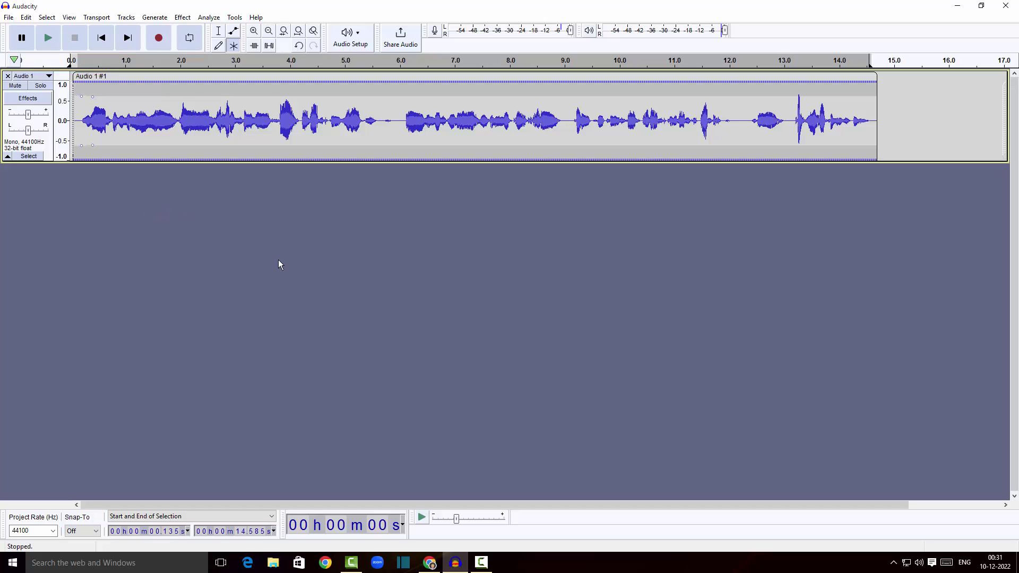
# Import 'Ringside - Dyalla' from the Desktop Audio folder as a new stereo track
pyautogui.click(272, 563)
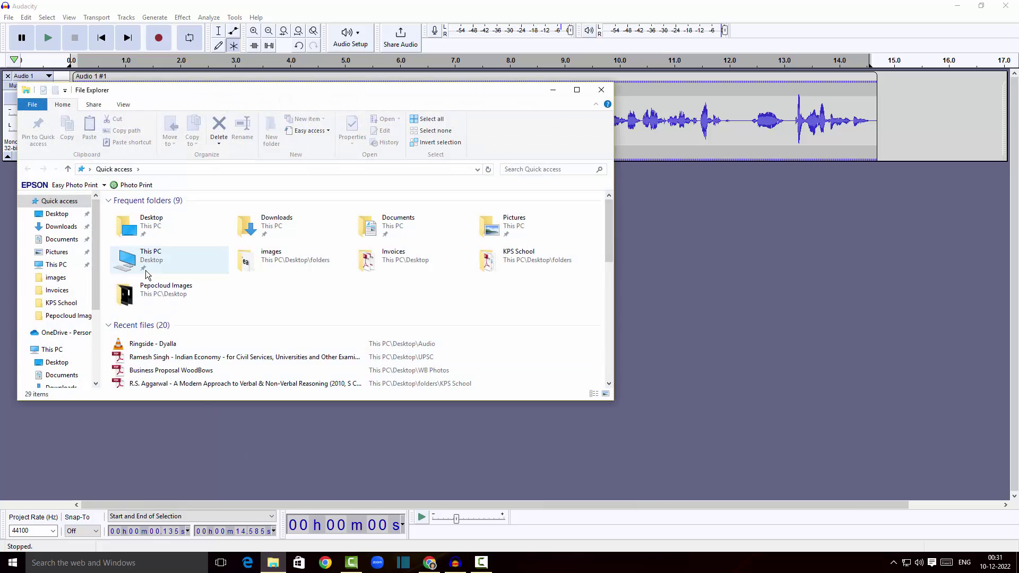
pyautogui.click(57, 214)
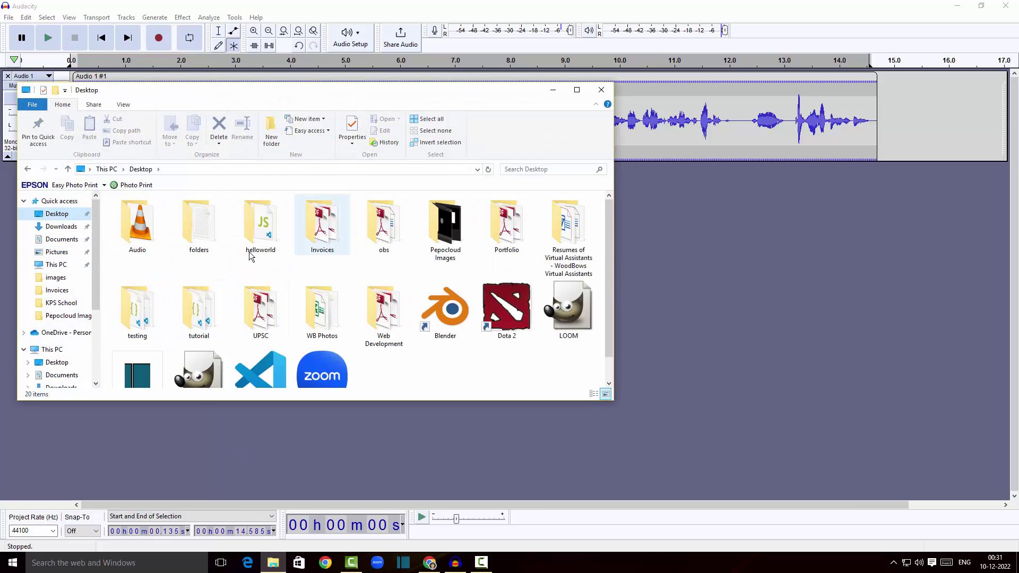
pyautogui.click(322, 223)
pyautogui.scroll(-1, 342, 258)
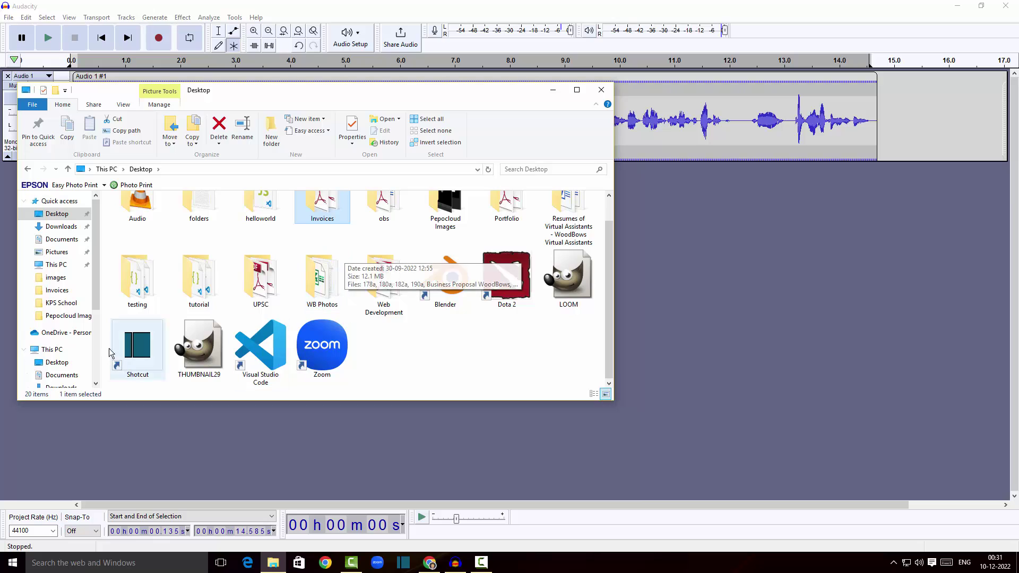
pyautogui.scroll(1, 170, 267)
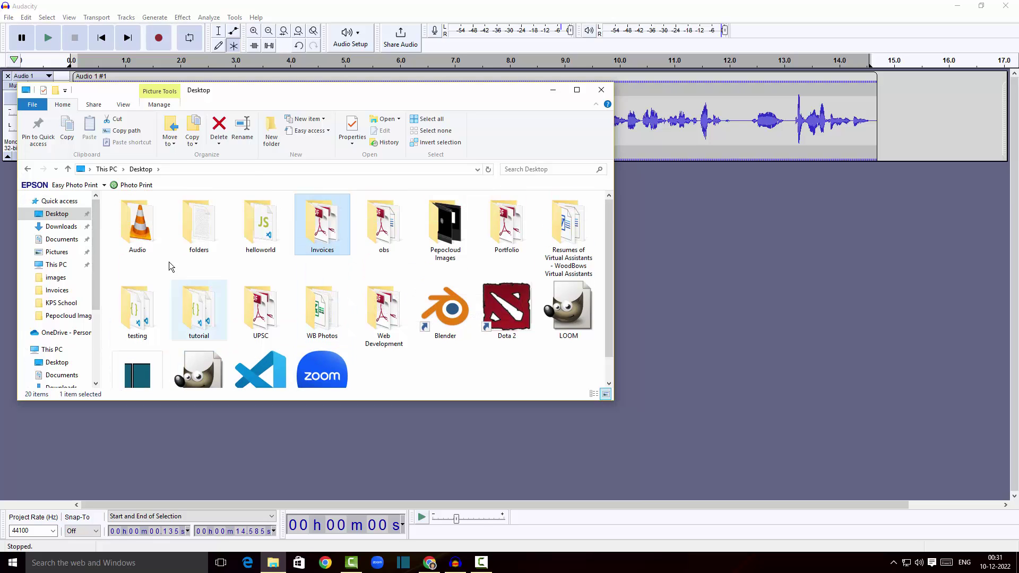
pyautogui.click(141, 242)
pyautogui.doubleClick(141, 243)
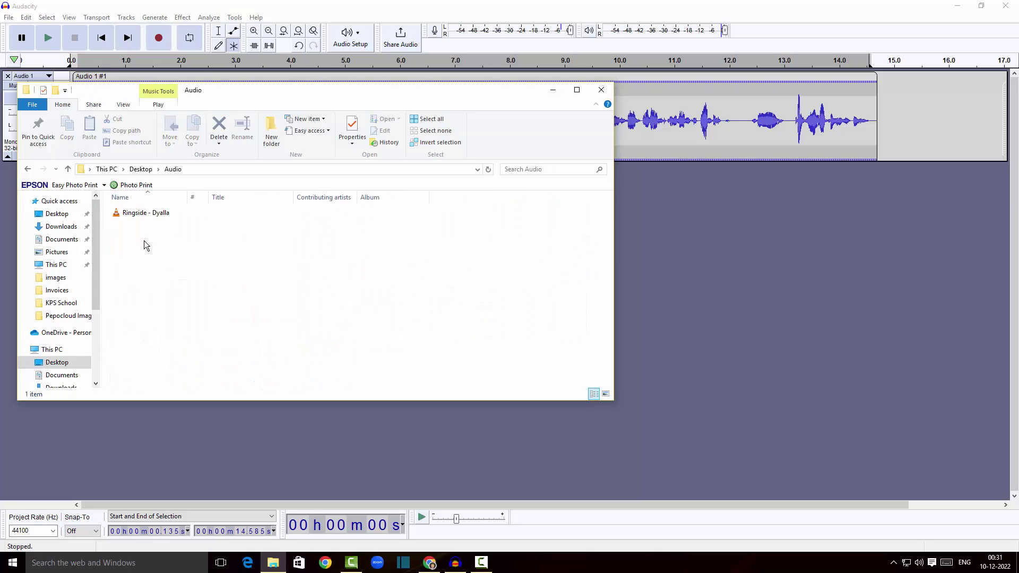
pyautogui.moveTo(150, 217); pyautogui.dragTo(693, 248)
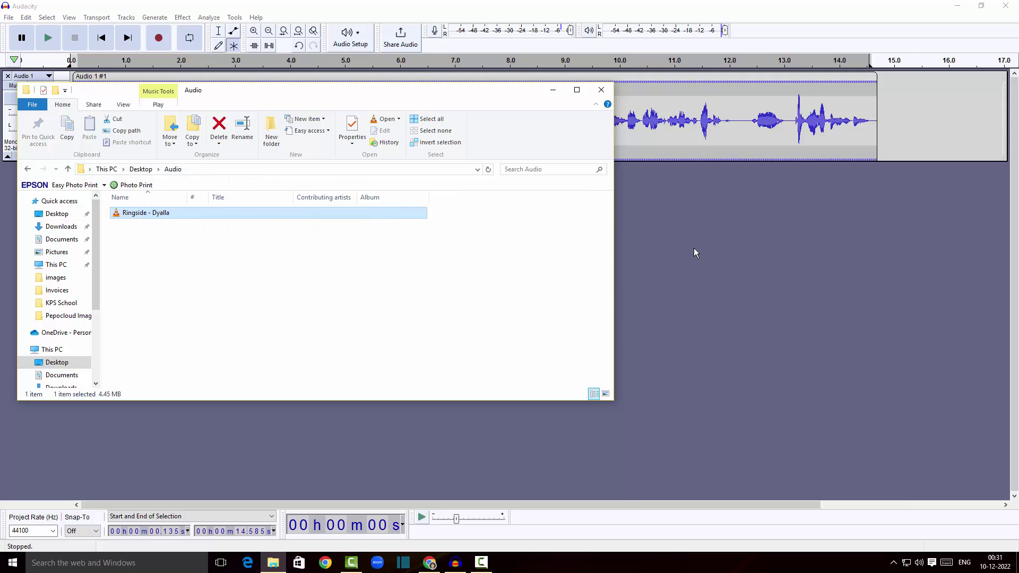
pyautogui.click(553, 90)
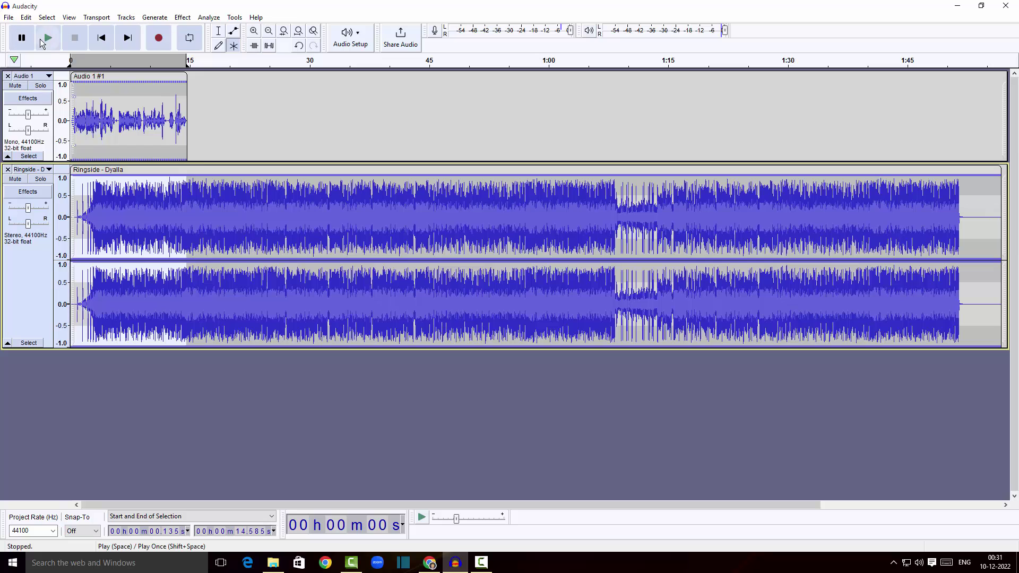
# Preview the mix, then pull the Ringside - Dyalla volume envelope down so the music is much quieter
pyautogui.click(52, 44)
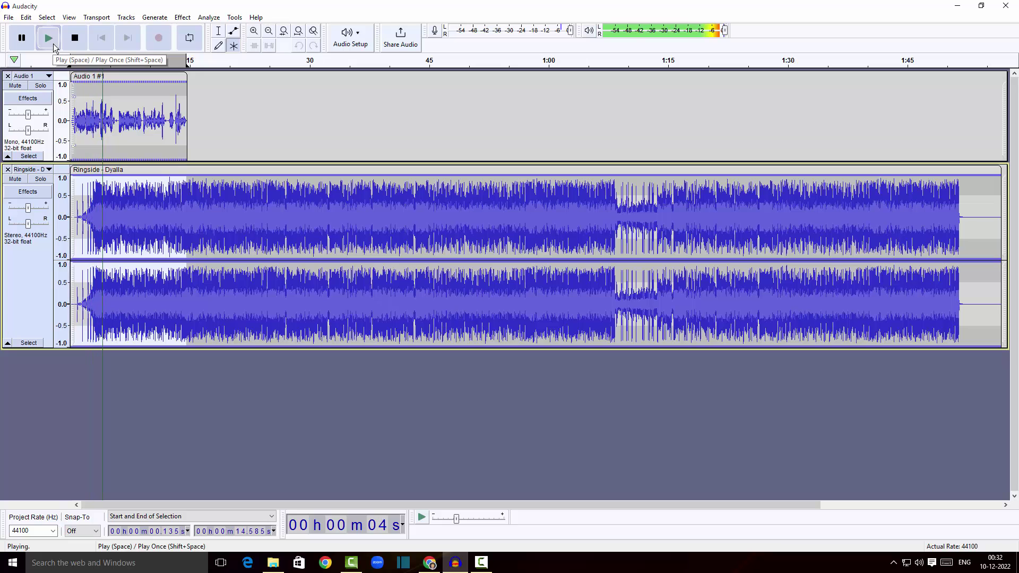
pyautogui.click(53, 44)
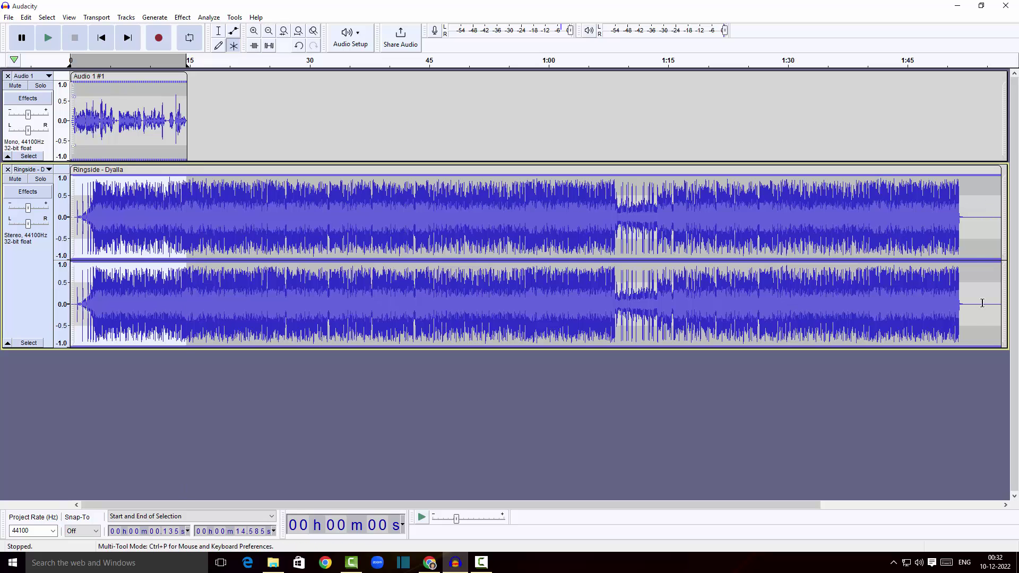
pyautogui.moveTo(78, 249); pyautogui.dragTo(992, 305)
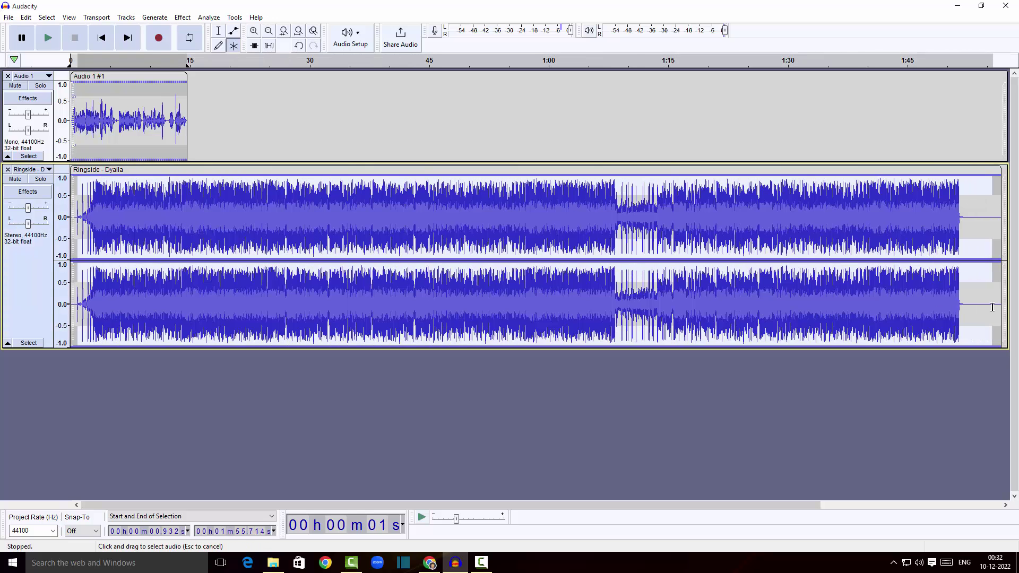
pyautogui.moveTo(294, 179); pyautogui.dragTo(295, 204)
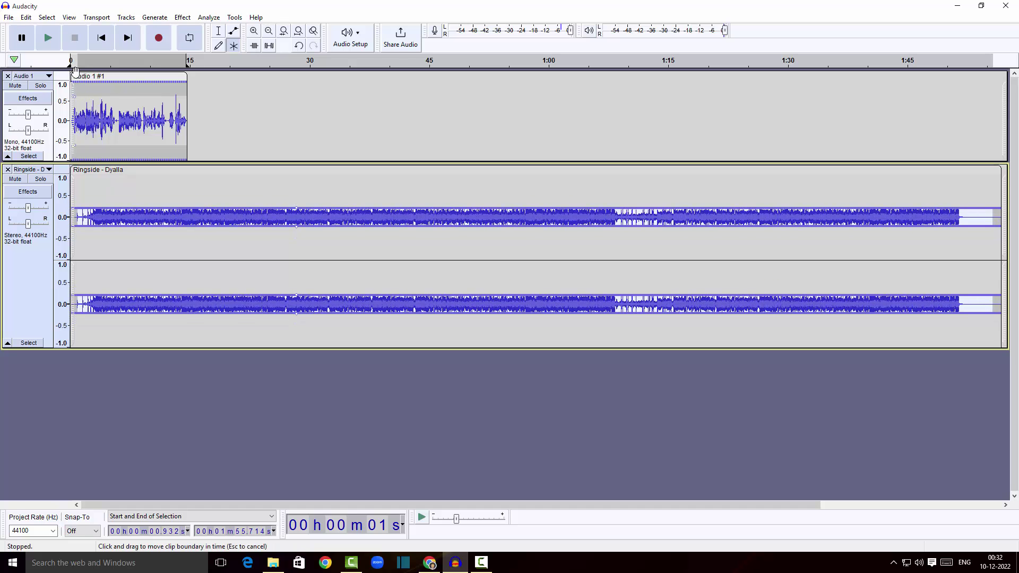
pyautogui.click(76, 85)
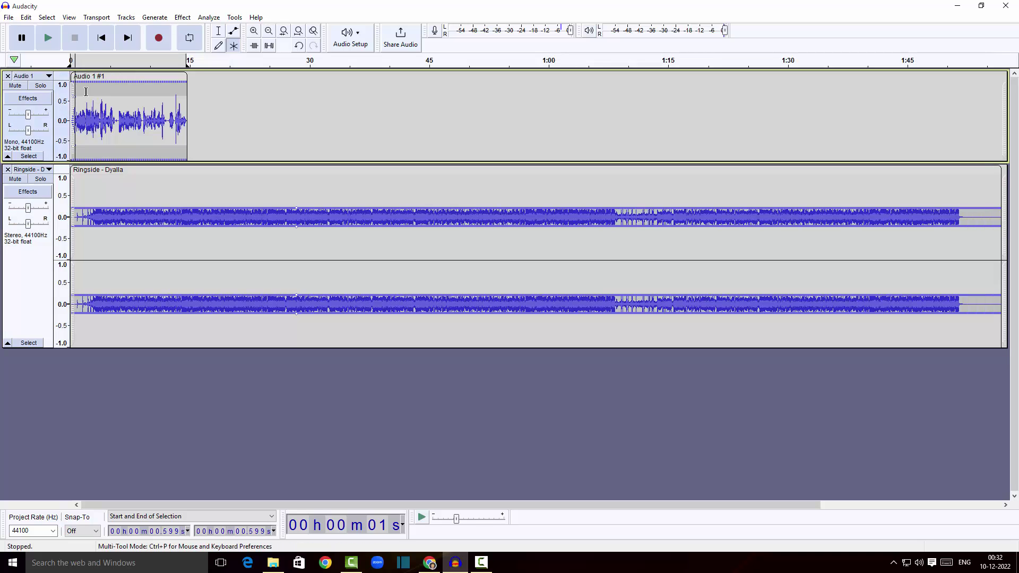
pyautogui.click(53, 42)
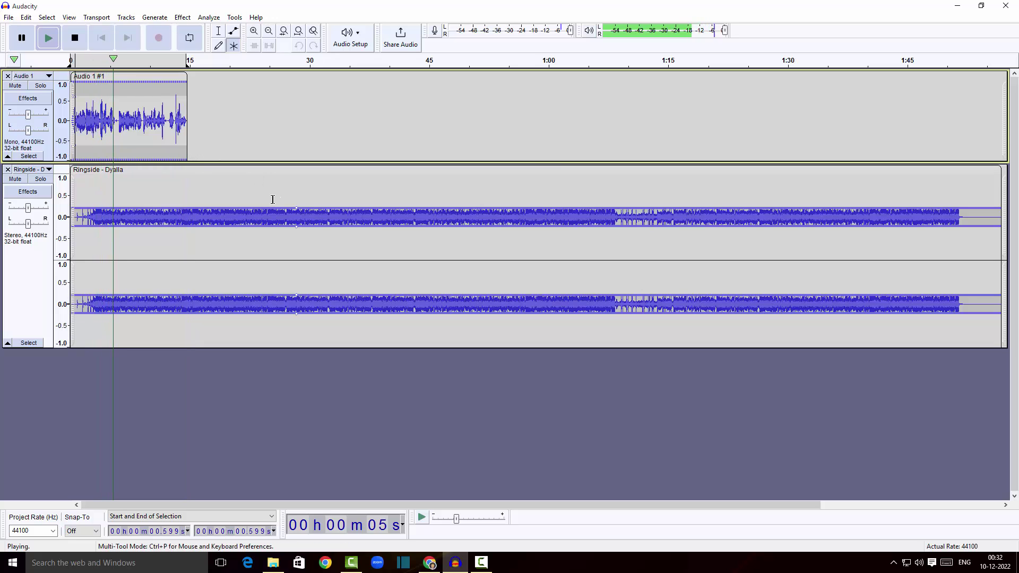
pyautogui.click(77, 39)
pyautogui.moveTo(153, 208); pyautogui.dragTo(153, 212)
pyautogui.click(77, 61)
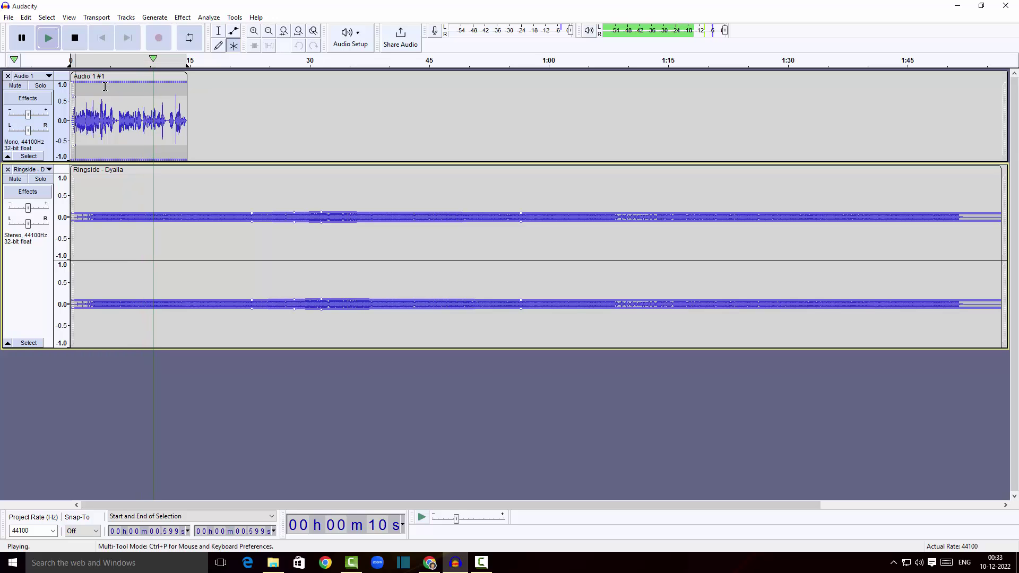
pyautogui.click(78, 45)
pyautogui.hotkey('ctrl', 'z')
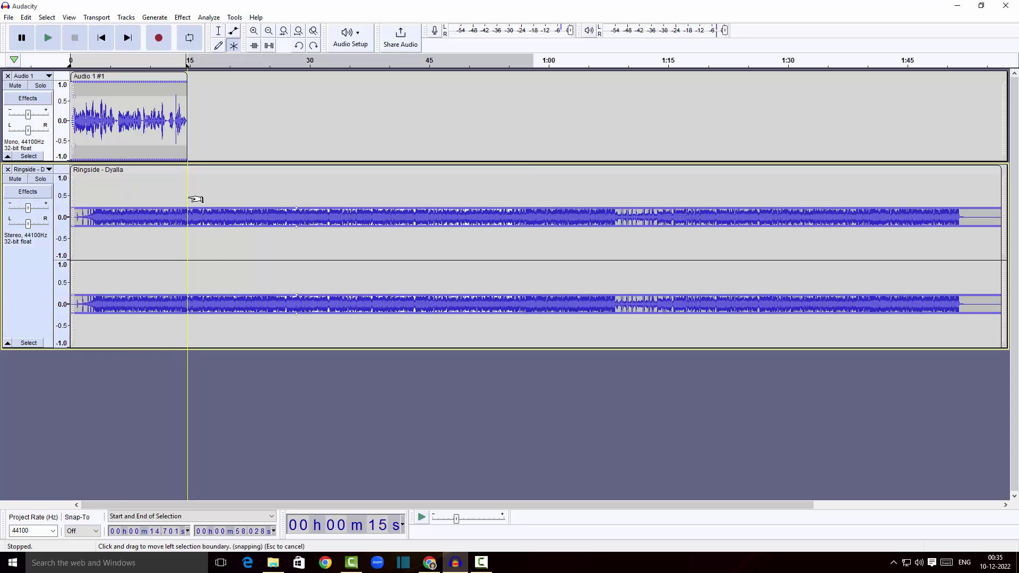
# Delete the music beyond 58 s, then the section from 14.701 s to 58.028 s
pyautogui.moveTo(195, 197); pyautogui.dragTo(1009, 248)
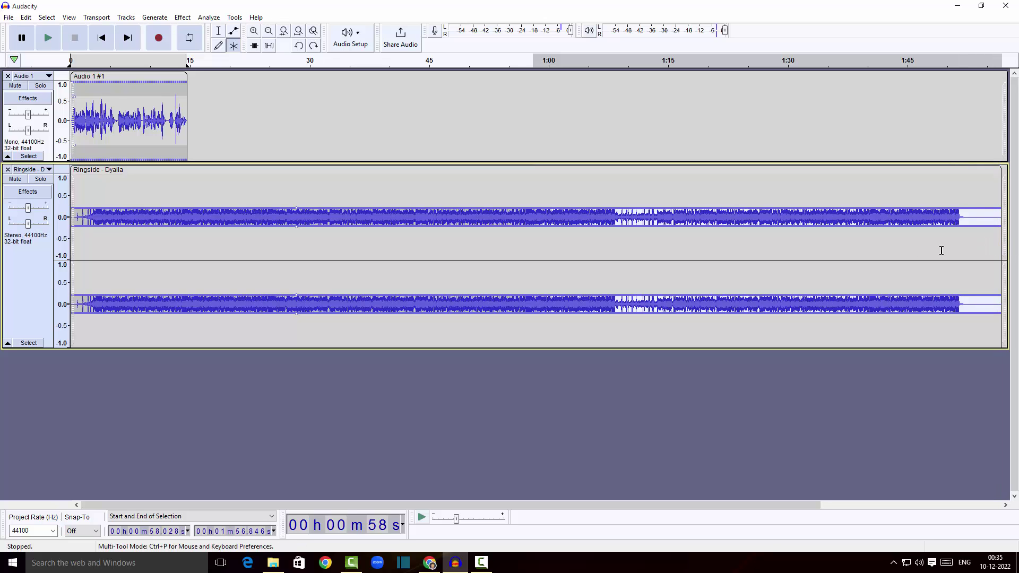
pyautogui.press('Delete')
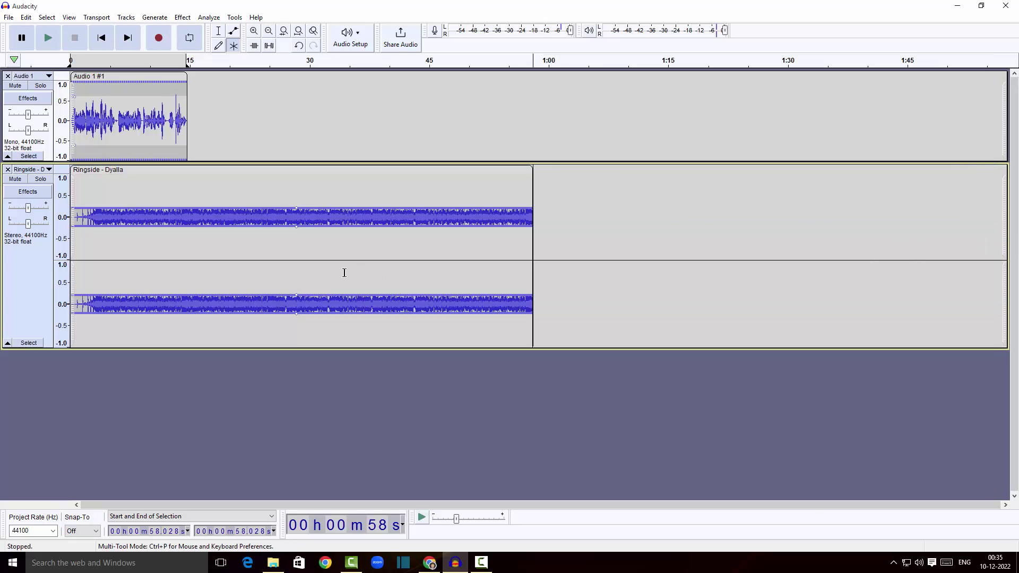
pyautogui.moveTo(188, 201); pyautogui.dragTo(533, 208)
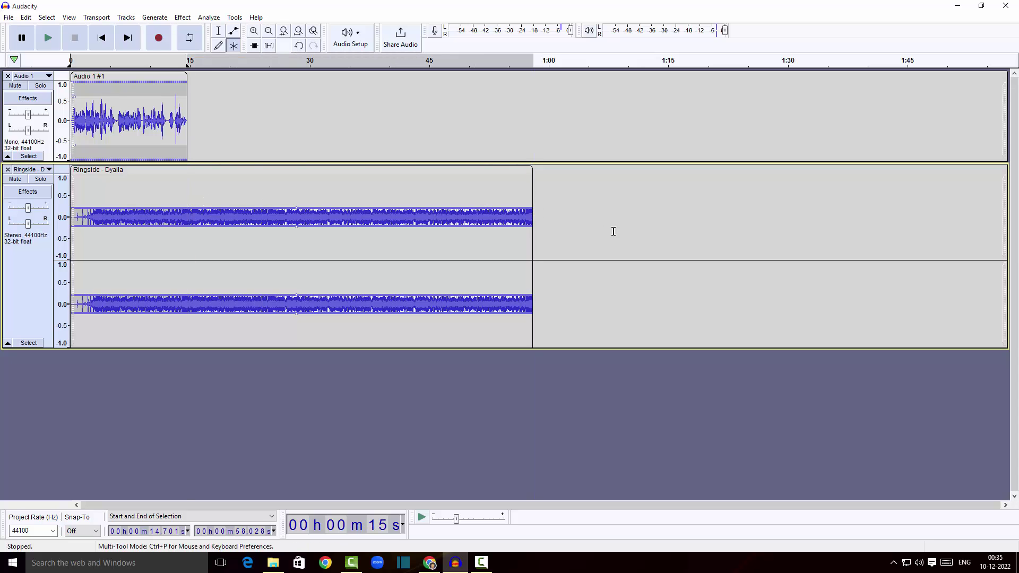
pyautogui.press('Delete')
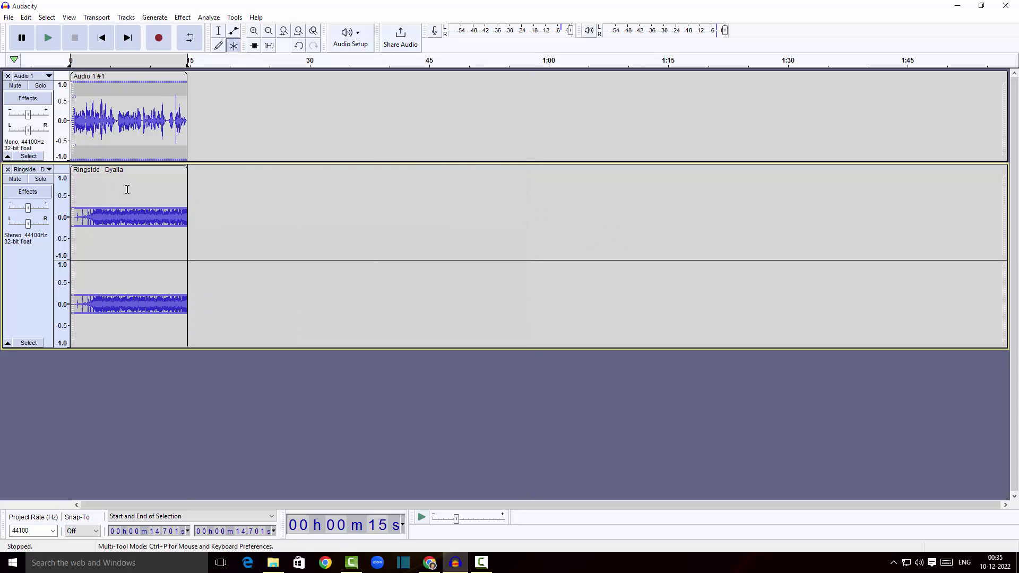
pyautogui.scroll(2, 127, 192)
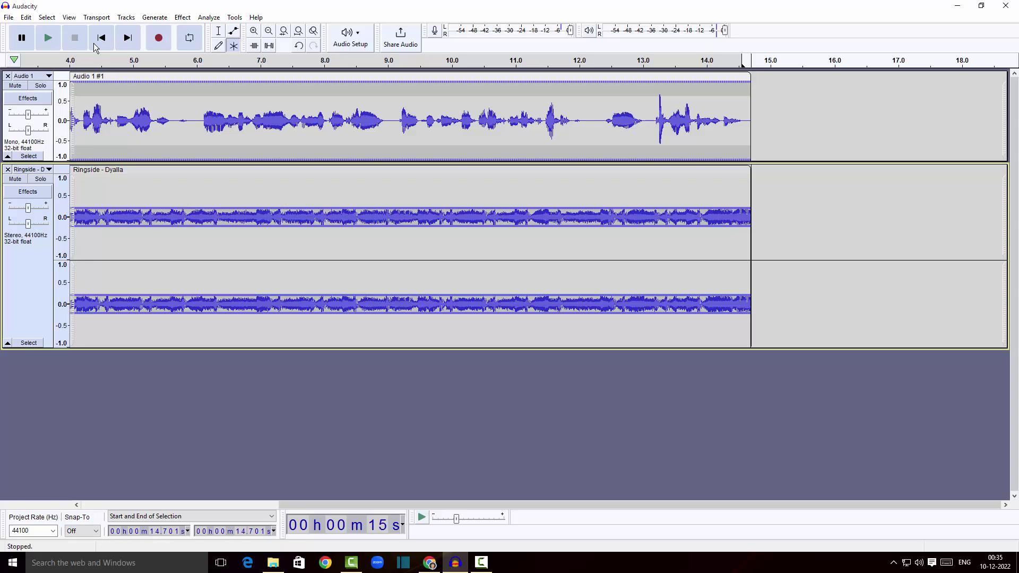
# Play the trimmed mix from the start of the voice clip to hear the balance
pyautogui.click(48, 38)
pyautogui.press('Home')
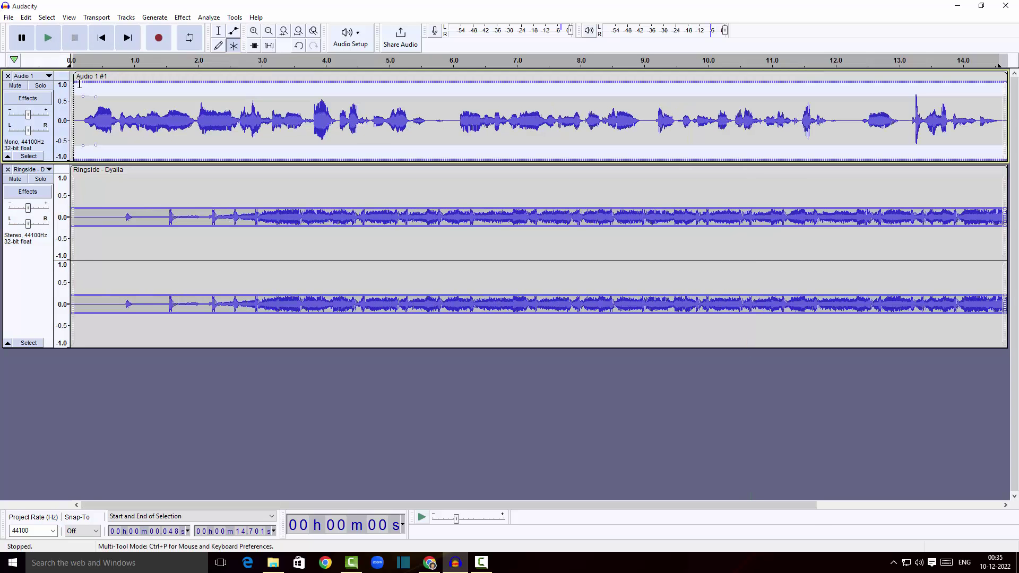
pyautogui.click(78, 80)
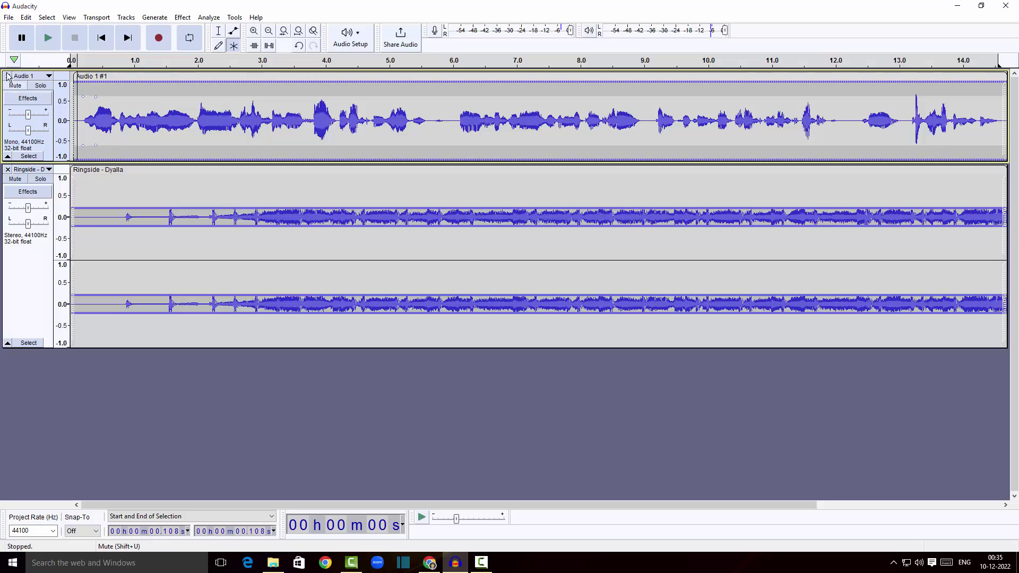
pyautogui.click(51, 39)
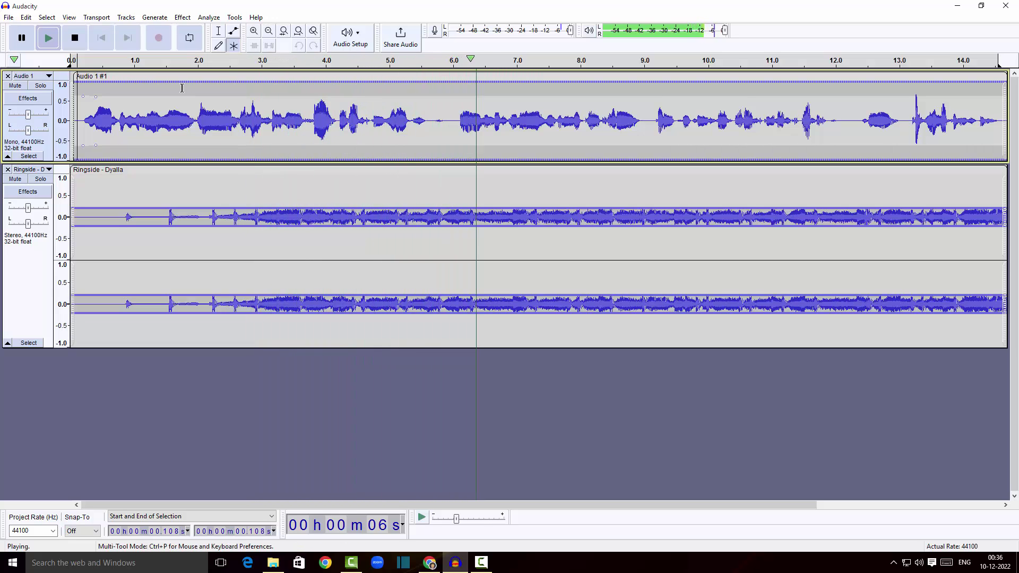
pyautogui.click(75, 38)
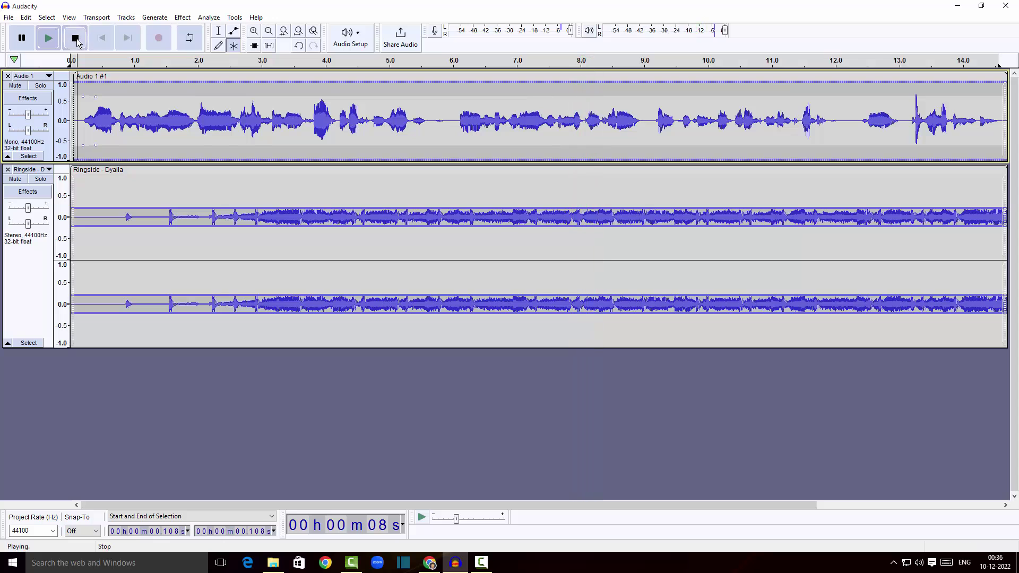
# Lower the Ringside envelope at the start and further along, then replay the mix
pyautogui.moveTo(408, 211); pyautogui.dragTo(408, 212)
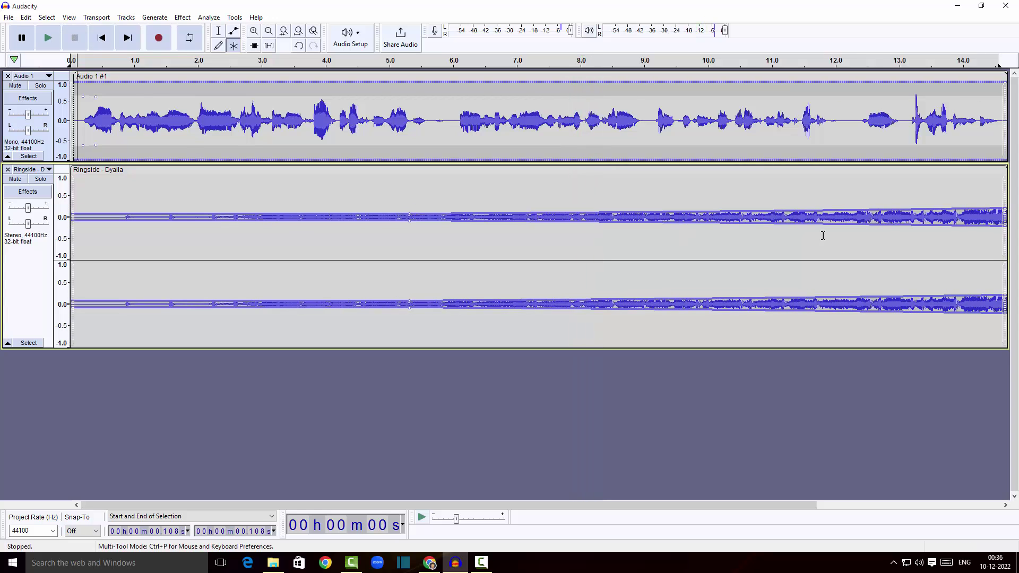
pyautogui.moveTo(823, 233); pyautogui.dragTo(901, 217)
pyautogui.click(48, 38)
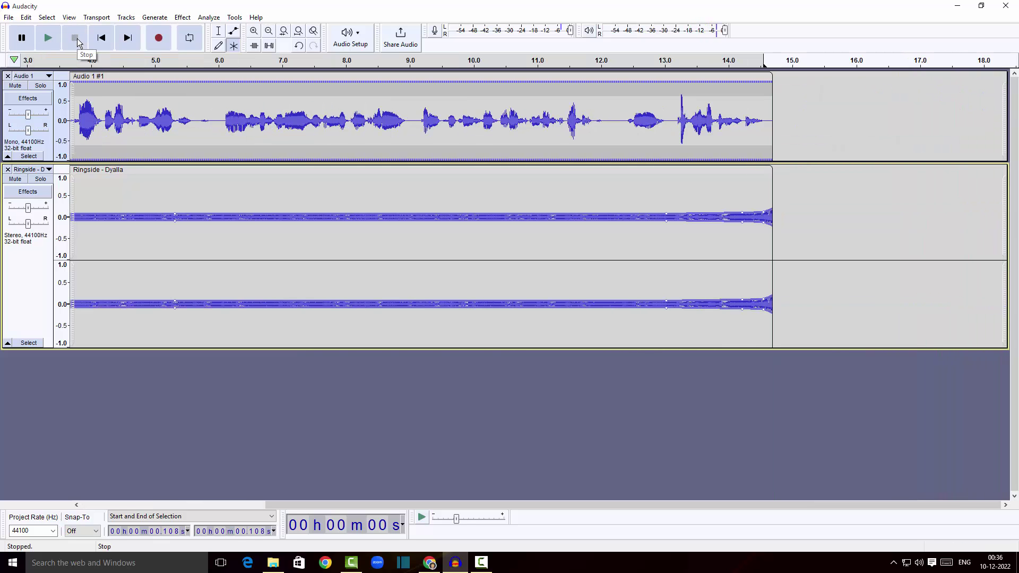
pyautogui.moveTo(295, 501); pyautogui.dragTo(93, 508)
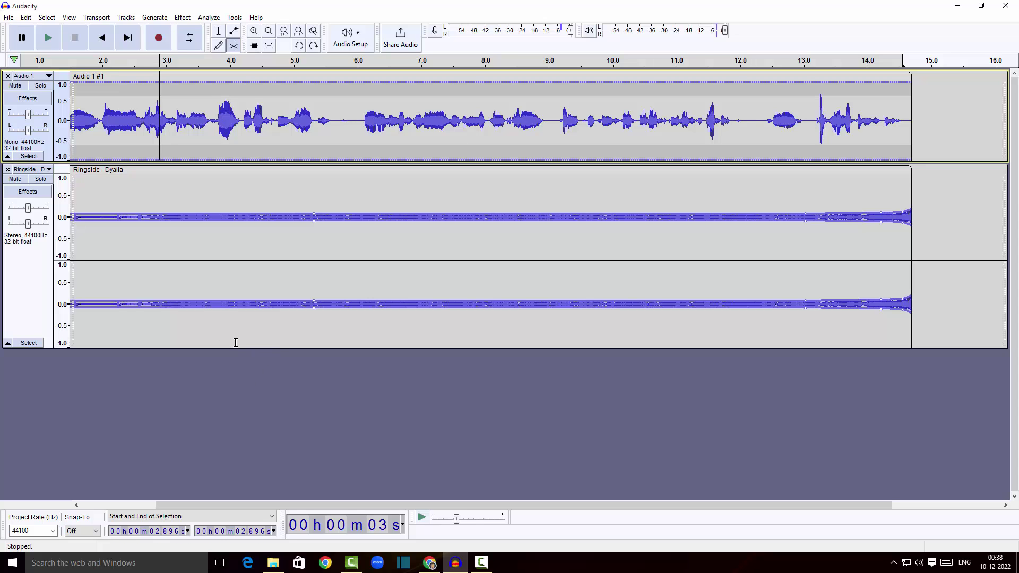
pyautogui.click(181, 19)
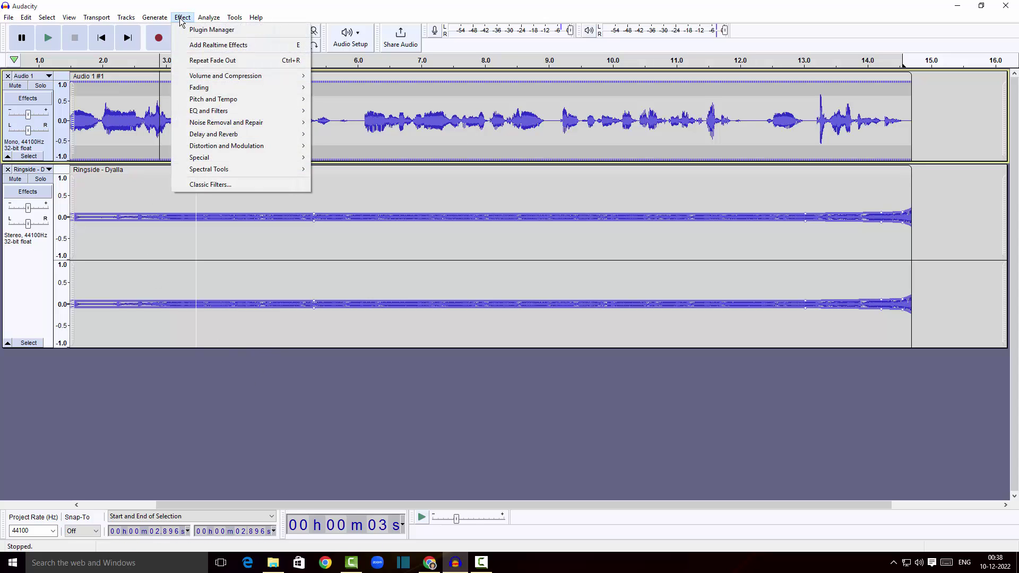
pyautogui.moveTo(234, 127)
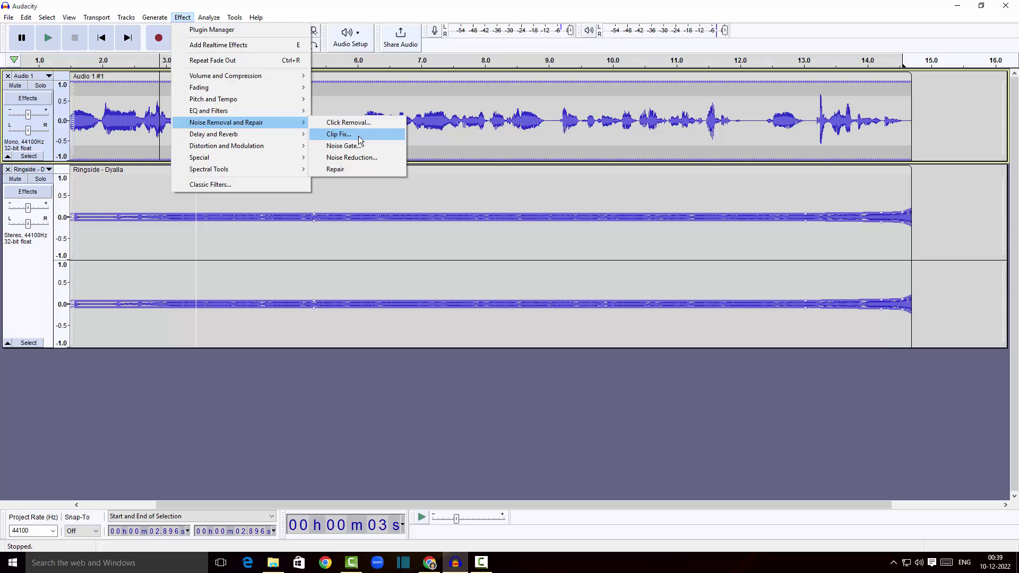
pyautogui.click(279, 399)
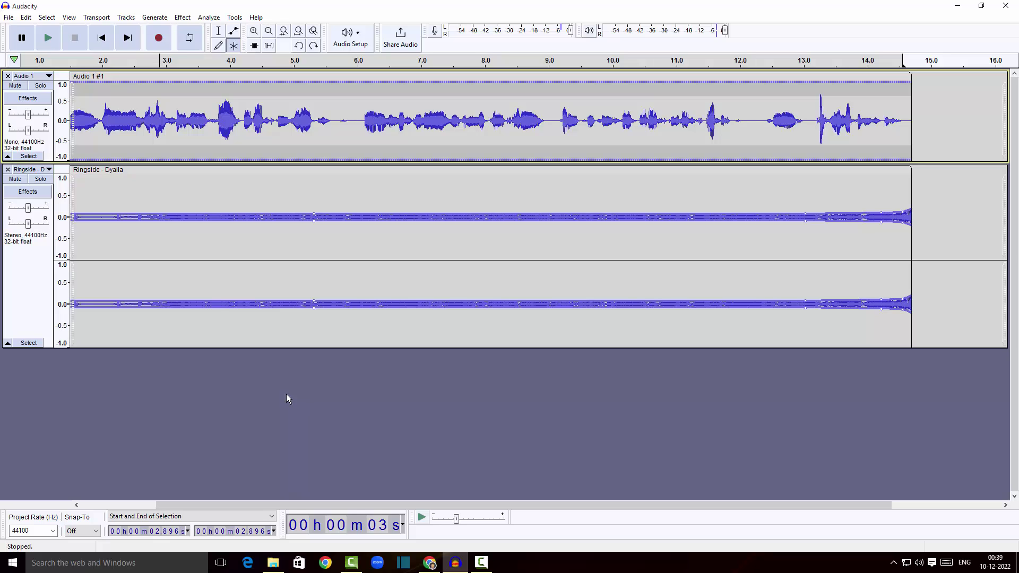
# Dismiss the Share Audio prompt and bring up the File menu's export options, including MP3
pyautogui.click(405, 45)
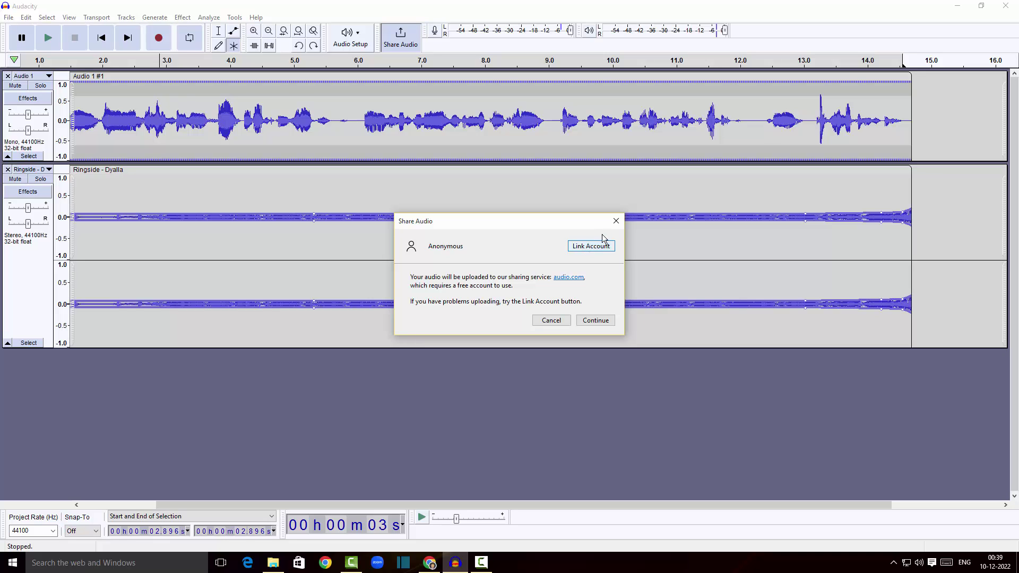
pyautogui.click(616, 221)
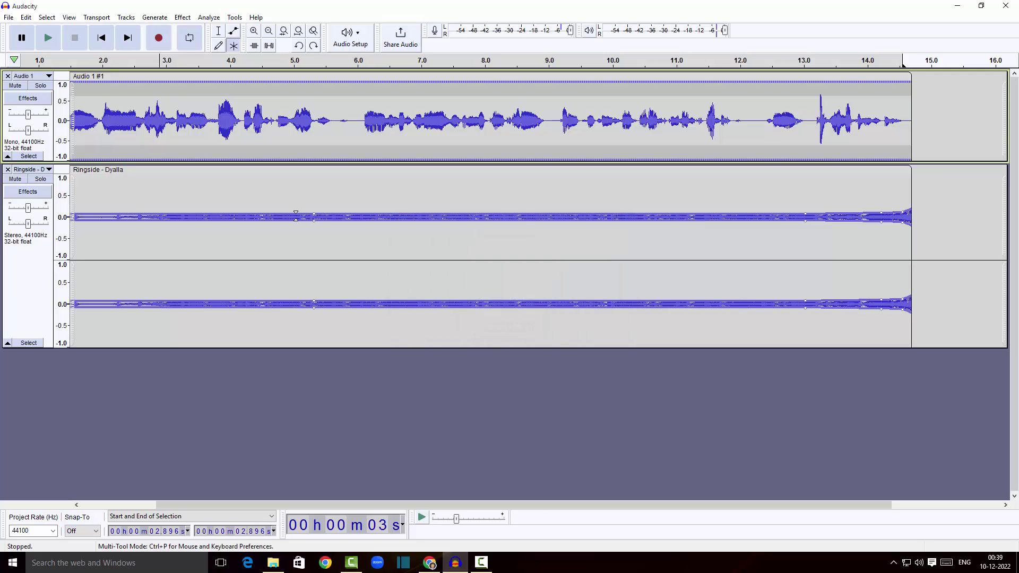
pyautogui.click(9, 17)
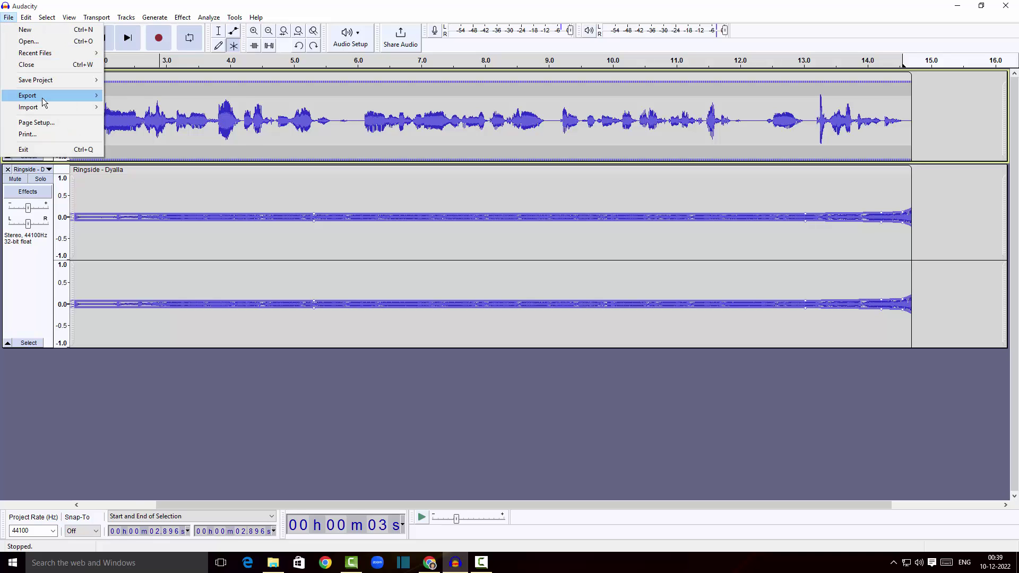
pyautogui.moveTo(44, 102)
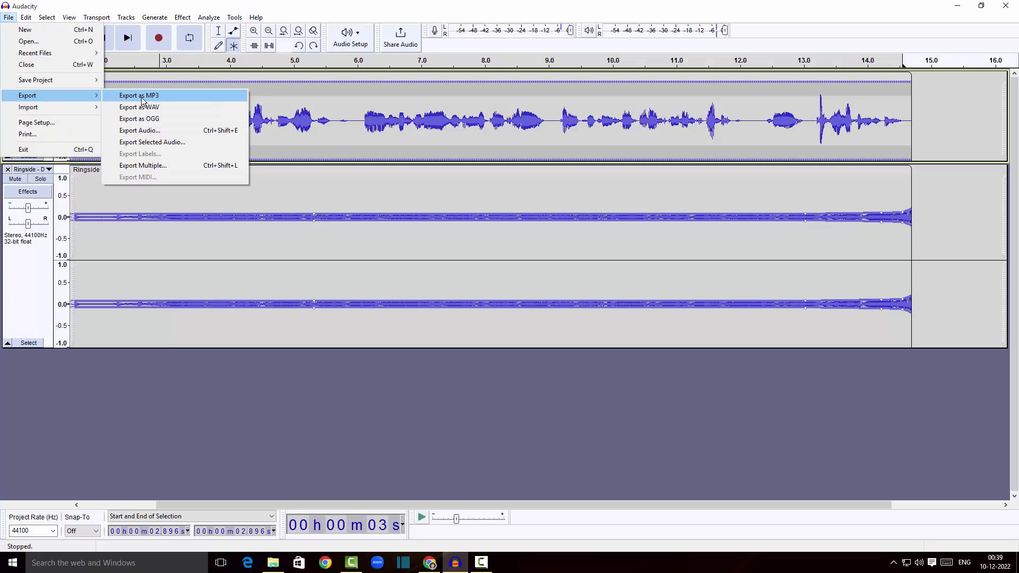